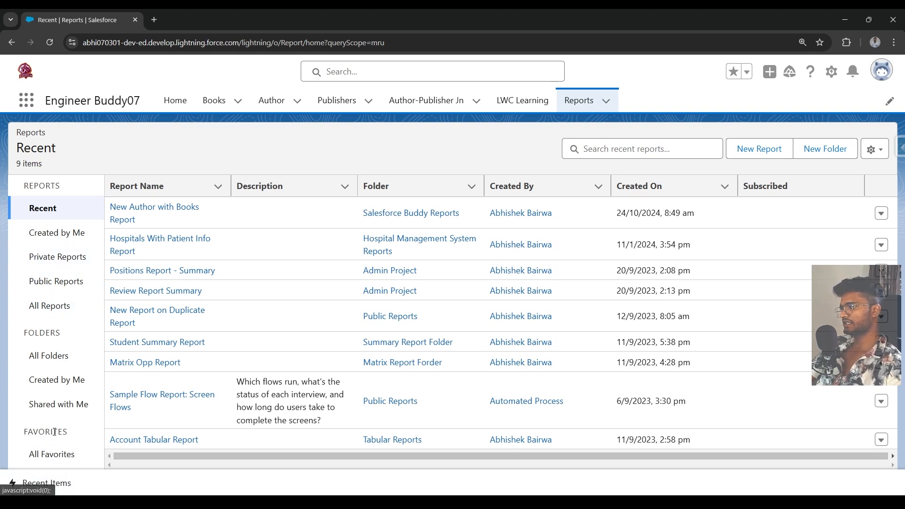
- Open the Salesforce Buddy Reports folder from the list of all report folders and review the report it contains
left_click(47, 356)
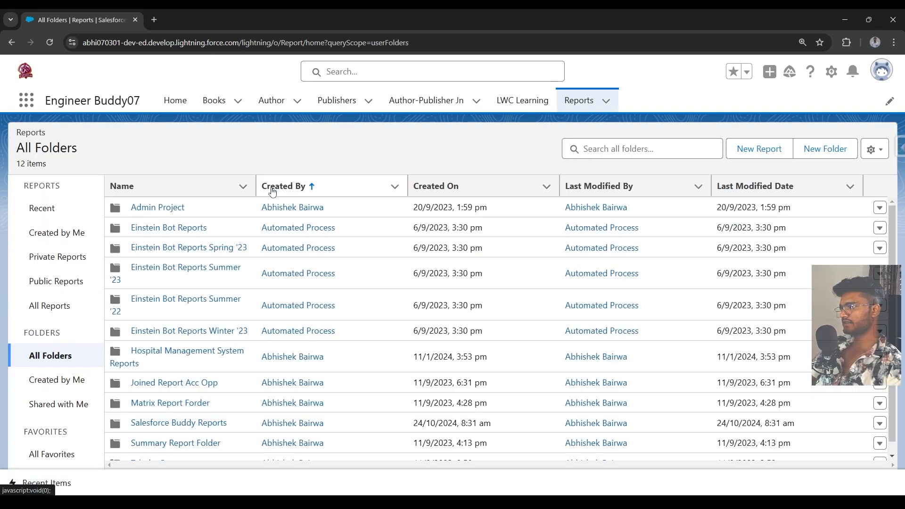
scroll(172, 377, "down", 1)
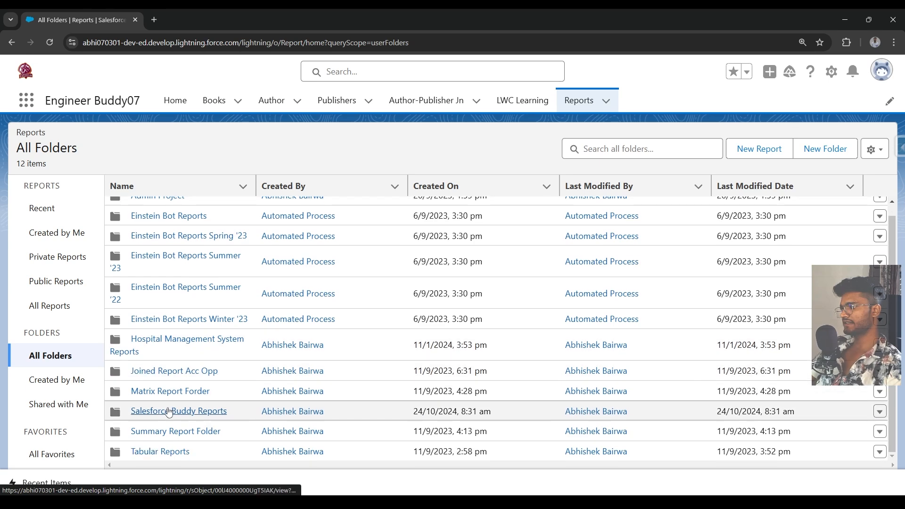
left_click(194, 410)
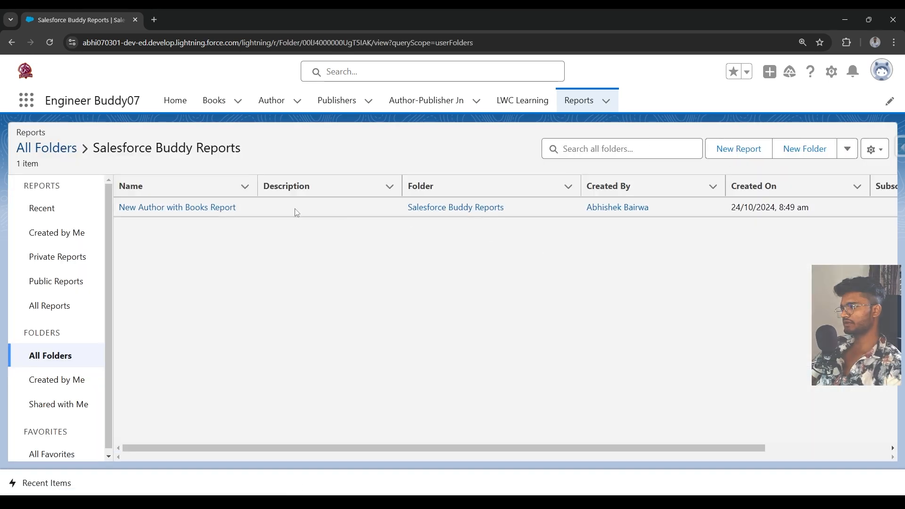
left_click_drag(249, 210, 119, 208)
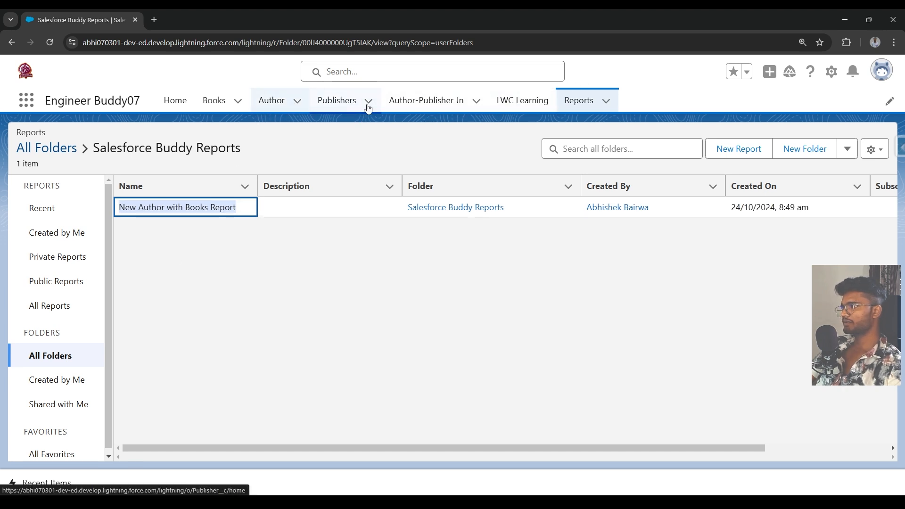
- Open the Jaipur Book Publications publisher record and view its related books
left_click(347, 100)
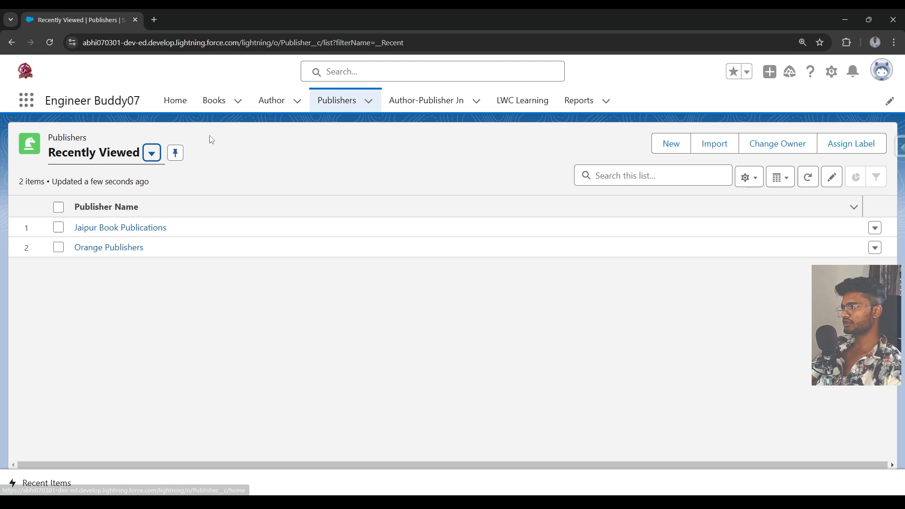
left_click(124, 229)
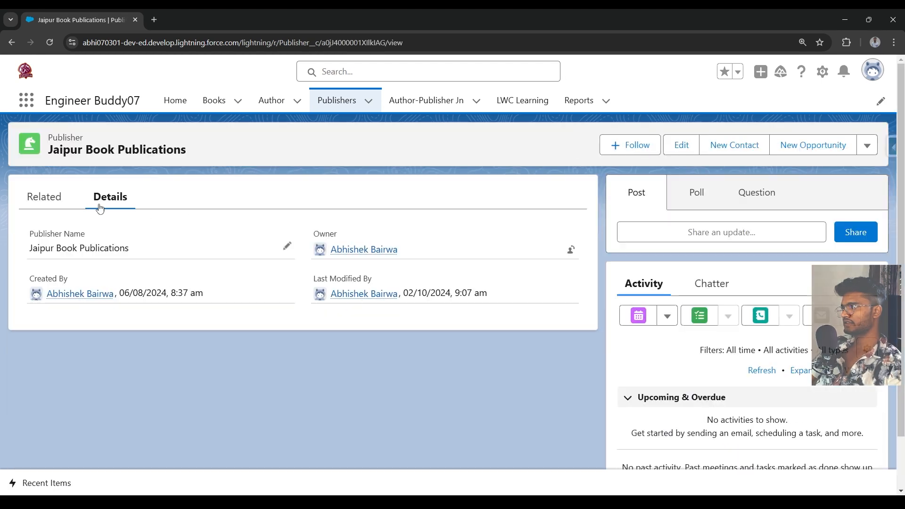
left_click(55, 208)
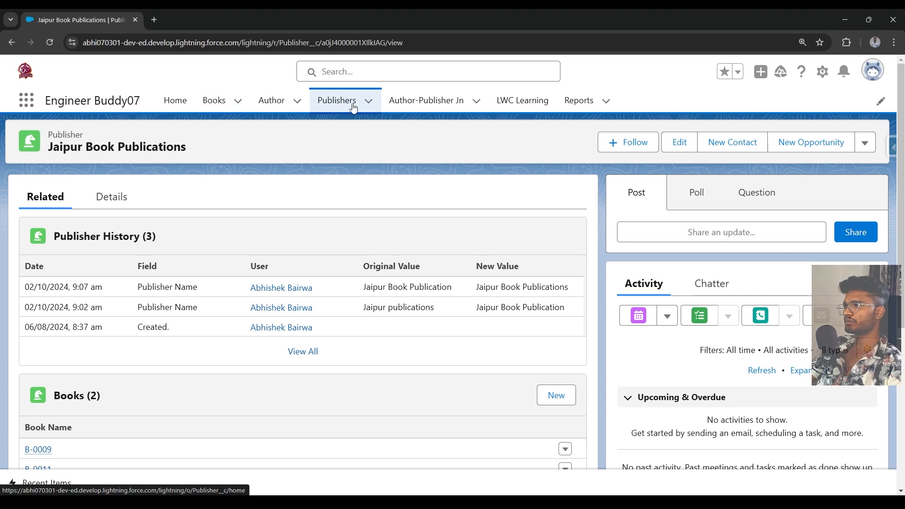
- Start creating a new report and browse the report types of all categories
left_click(570, 104)
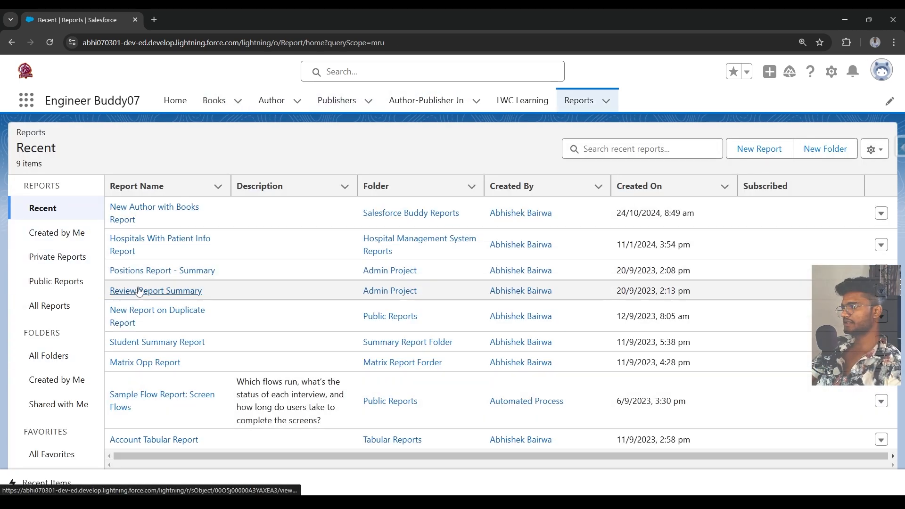
left_click(756, 148)
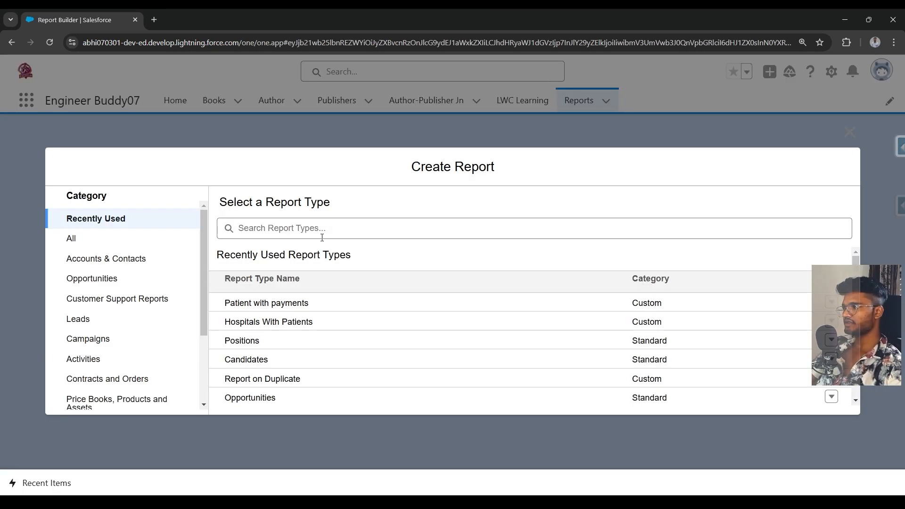
left_click(293, 230)
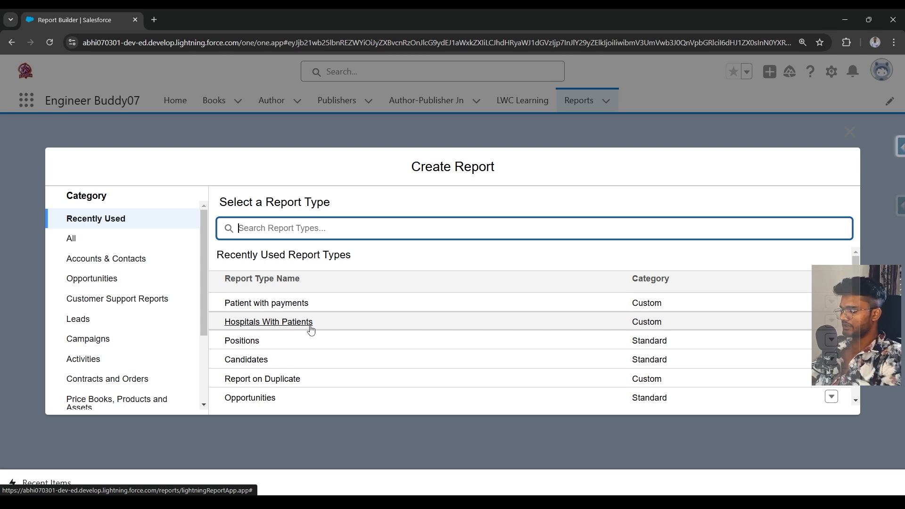
type("b")
key("BackSpace")
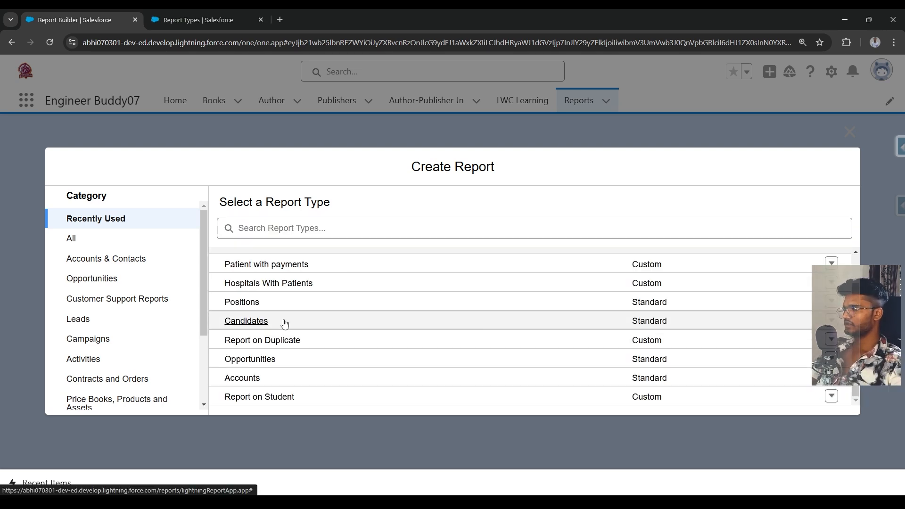
left_click(137, 240)
scroll(364, 325, "down", 20)
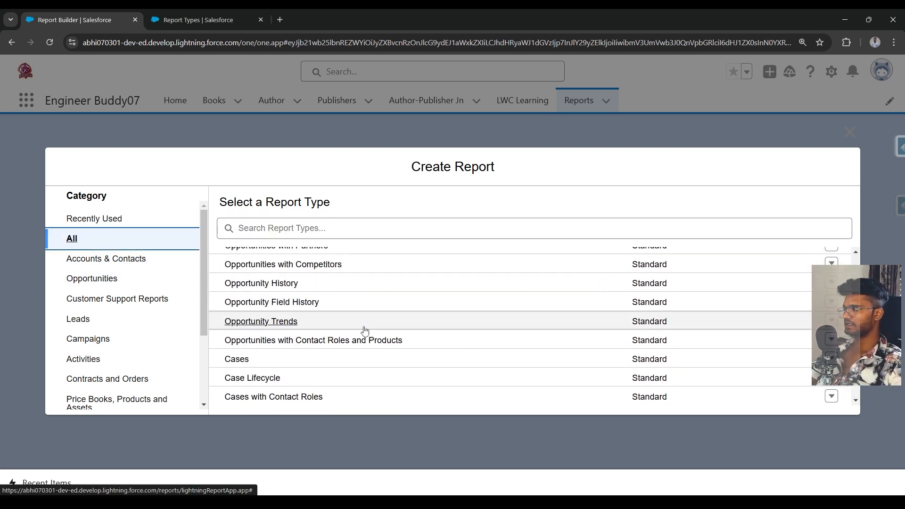
scroll(362, 334, "down", 1)
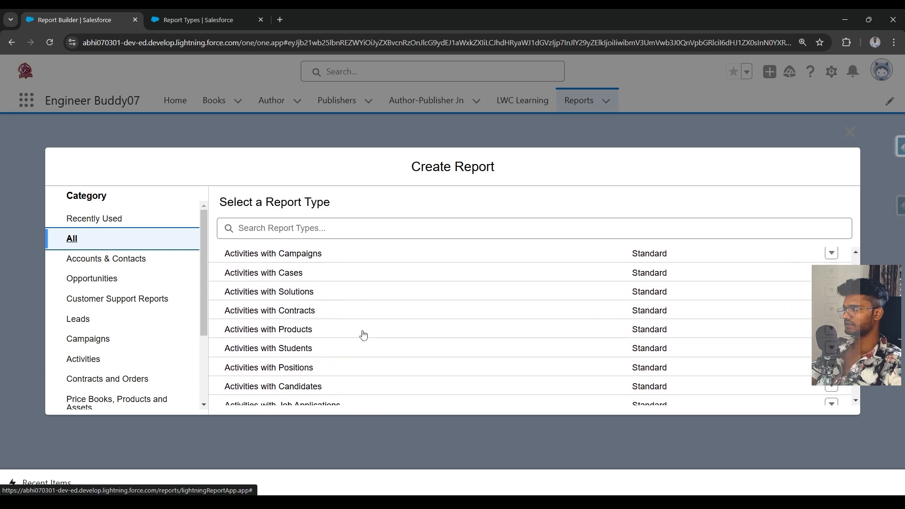
- Search the report types for "publi" and start a report based on the custom type Publisher with books
scroll(362, 335, "up", 10)
left_click(307, 228)
type("publi")
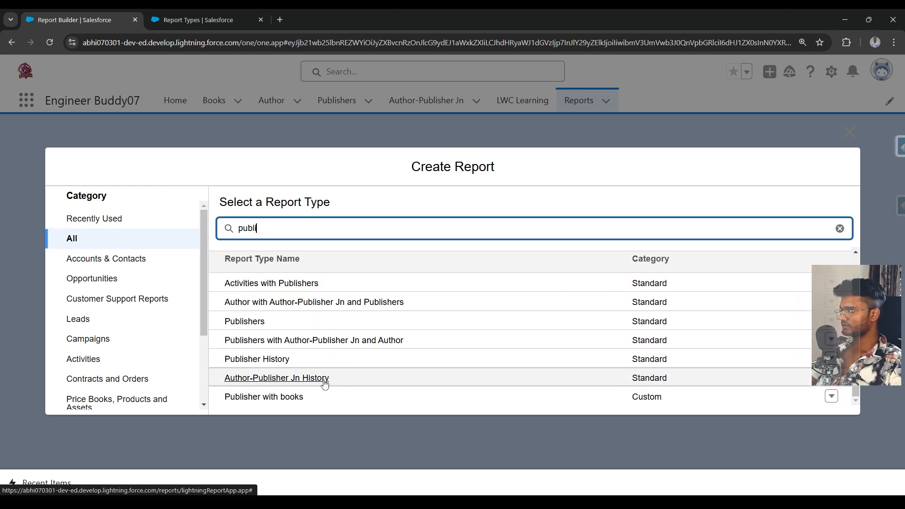
left_click(295, 399)
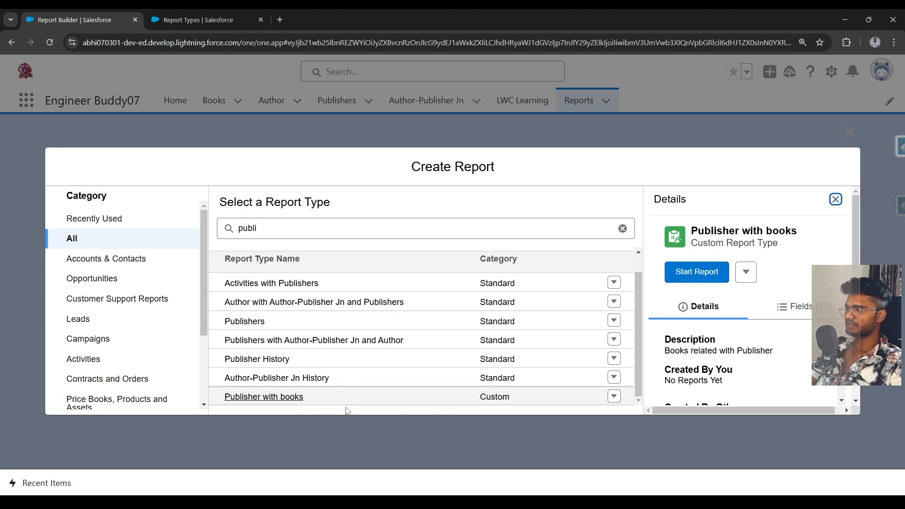
left_click(696, 271)
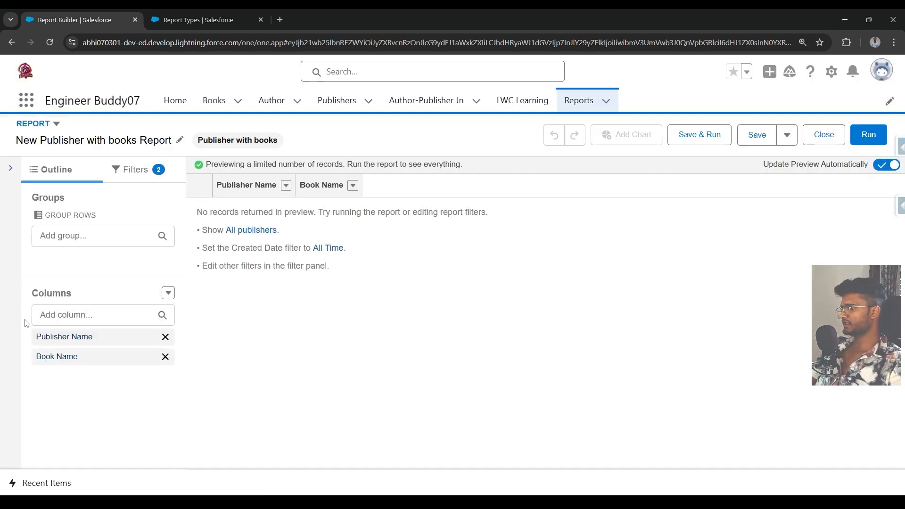
- Set the report to show all publishers for all time and add the books' Name field as a column
left_click(261, 232)
left_click(319, 233)
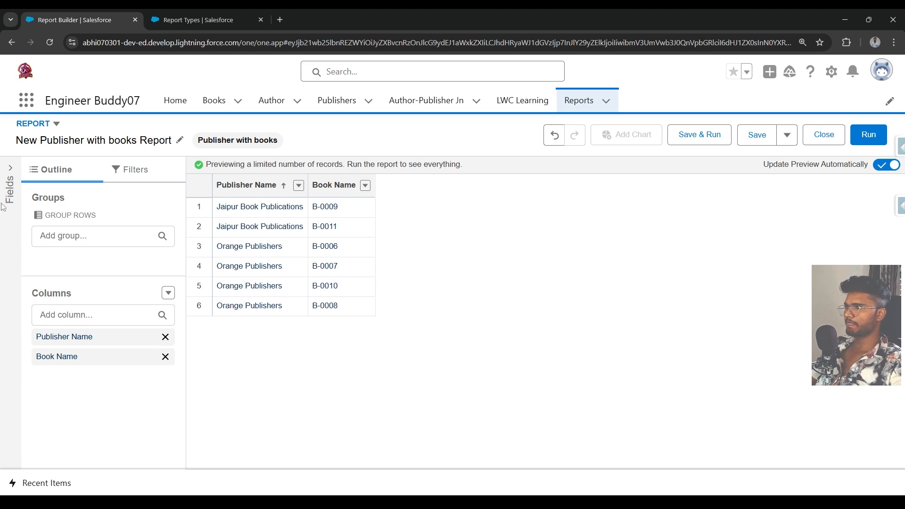
left_click(121, 314)
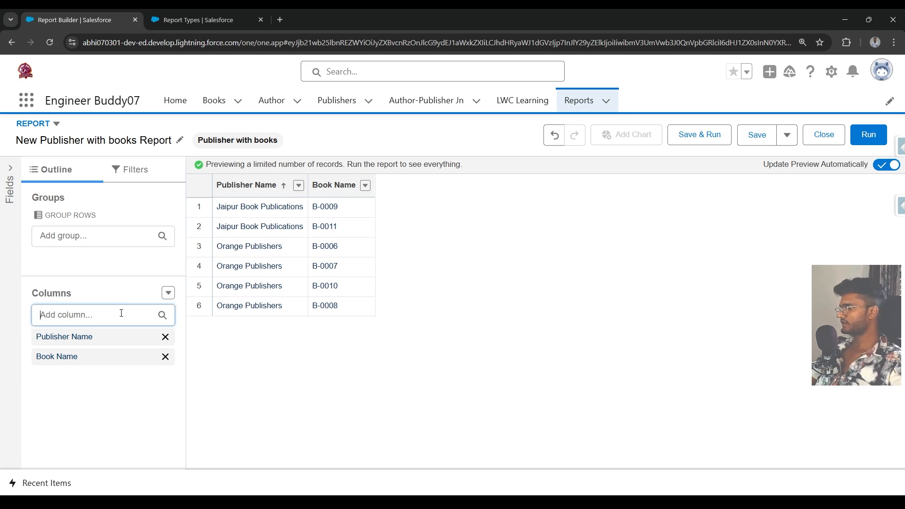
left_click(398, 220)
left_click(98, 320)
scroll(85, 282, "down", 5)
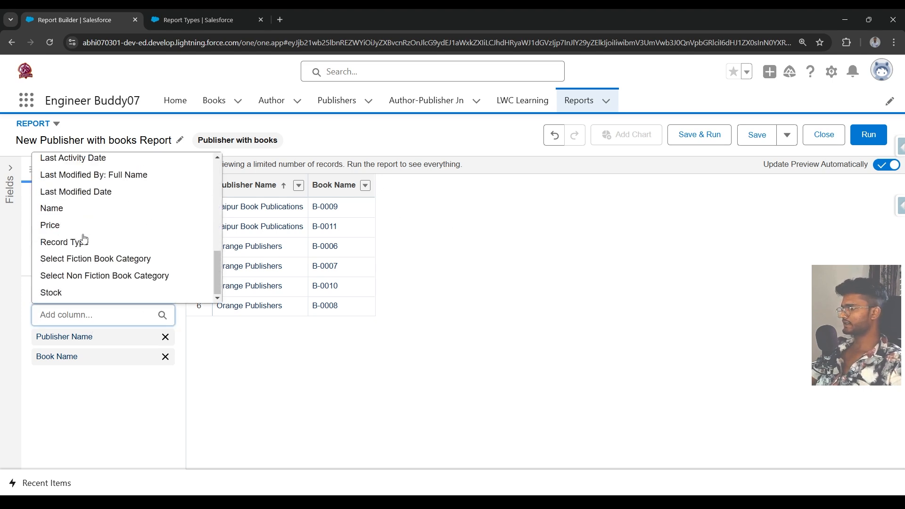
left_click(80, 209)
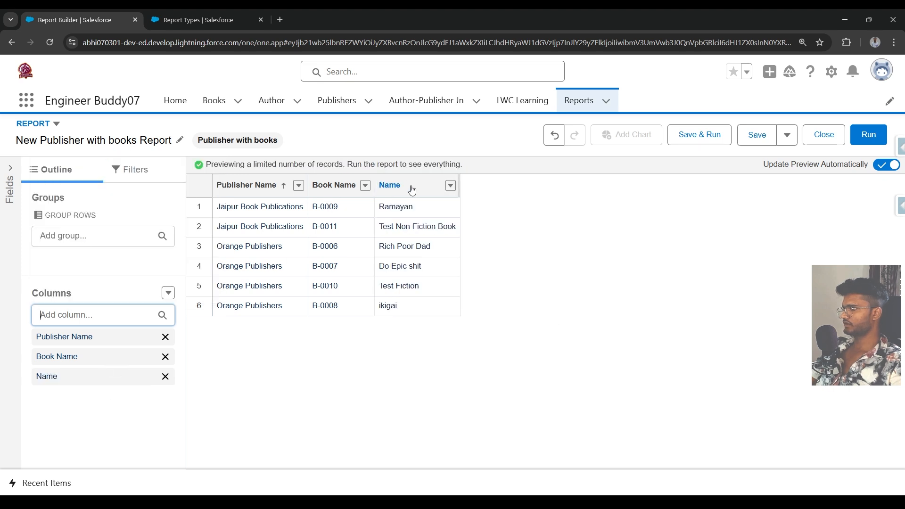
- Try placing the Name column before Book Name in the report preview, and restore the original column order
left_click_drag(411, 190, 477, 189)
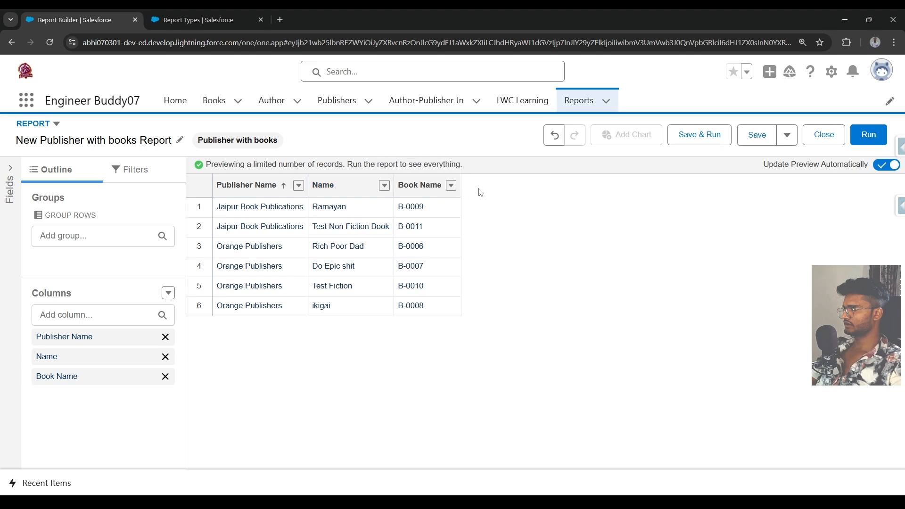
left_click_drag(418, 193, 465, 187)
left_click_drag(404, 194, 350, 191)
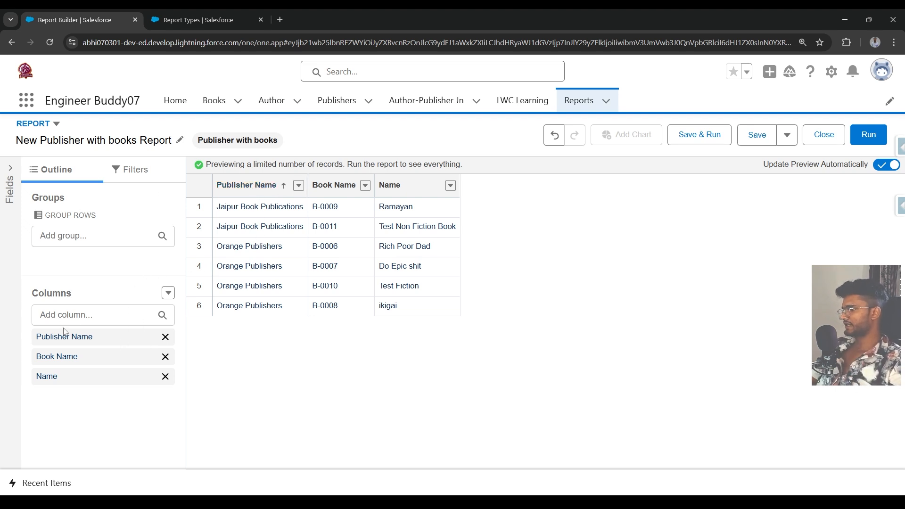
- Add the books' Final Price field as a column of the report
left_click(77, 315)
type("po")
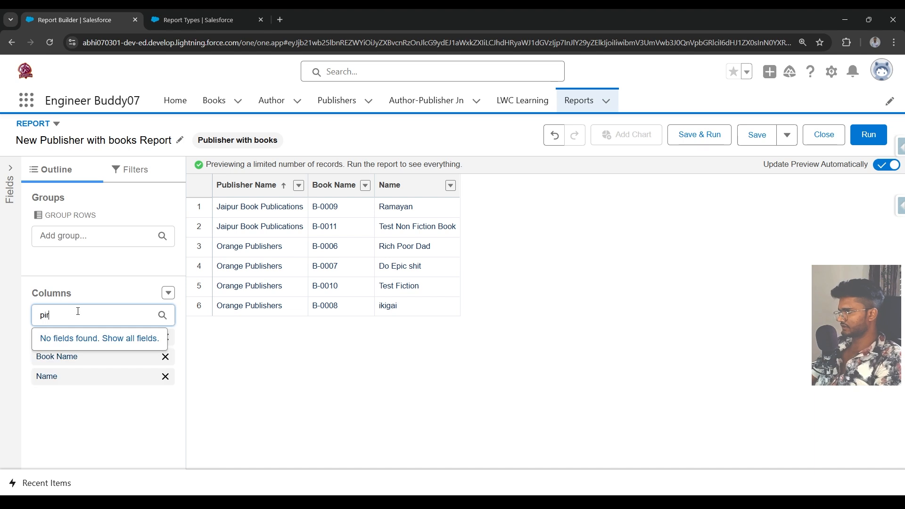
key("BackSpace")
type("ric")
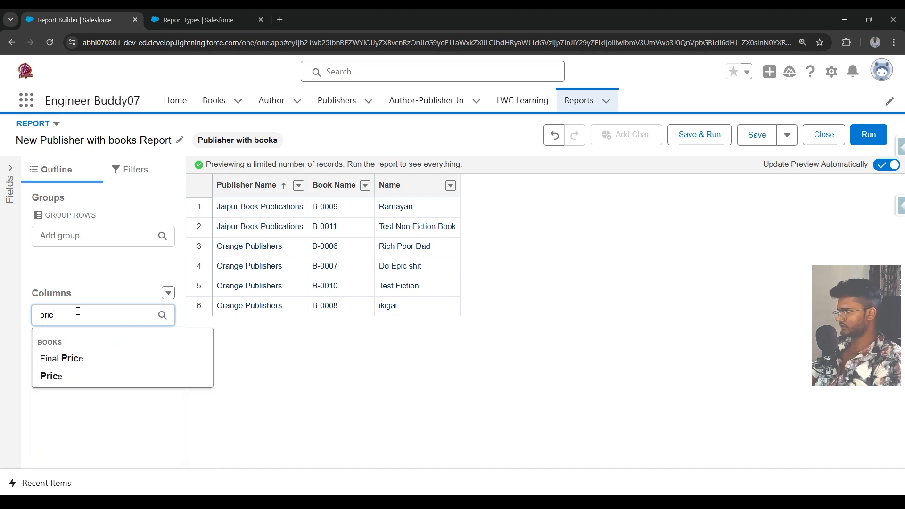
left_click(66, 361)
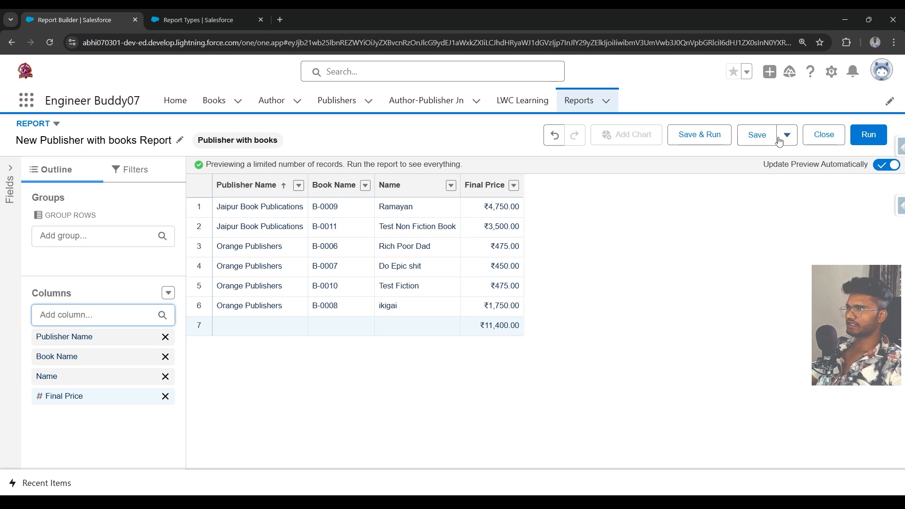
- Begin saving the report, keeping the name New Publisher with books Report and letting its unique name fill in automatically
left_click(758, 137)
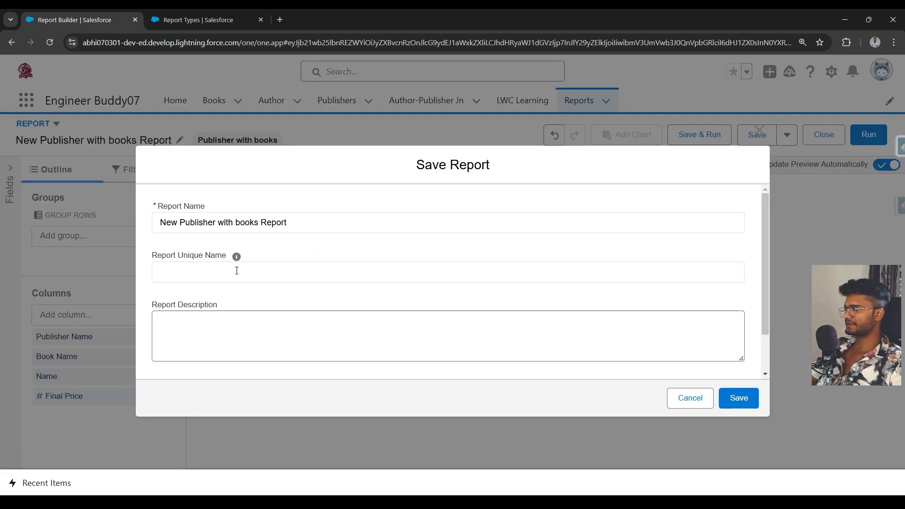
left_click(237, 271)
left_click(182, 225)
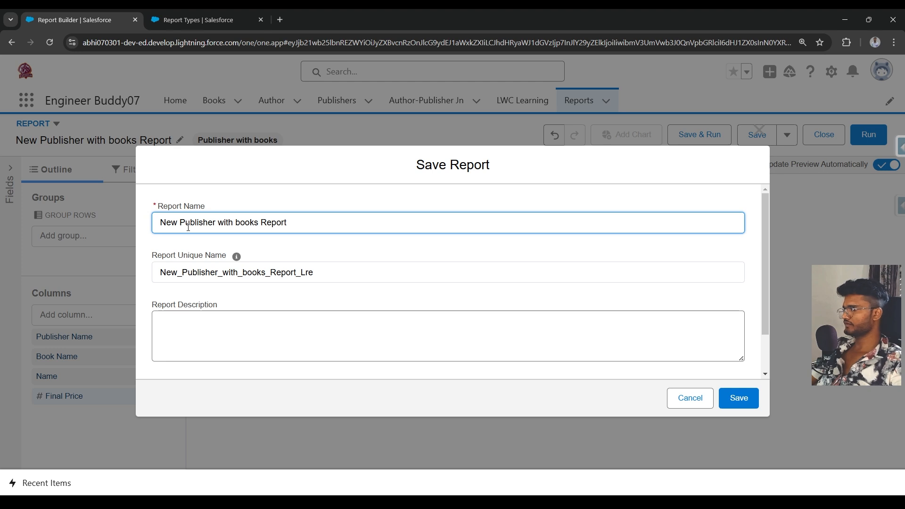
left_click(237, 330)
scroll(258, 355, "down", 1)
left_click(307, 356)
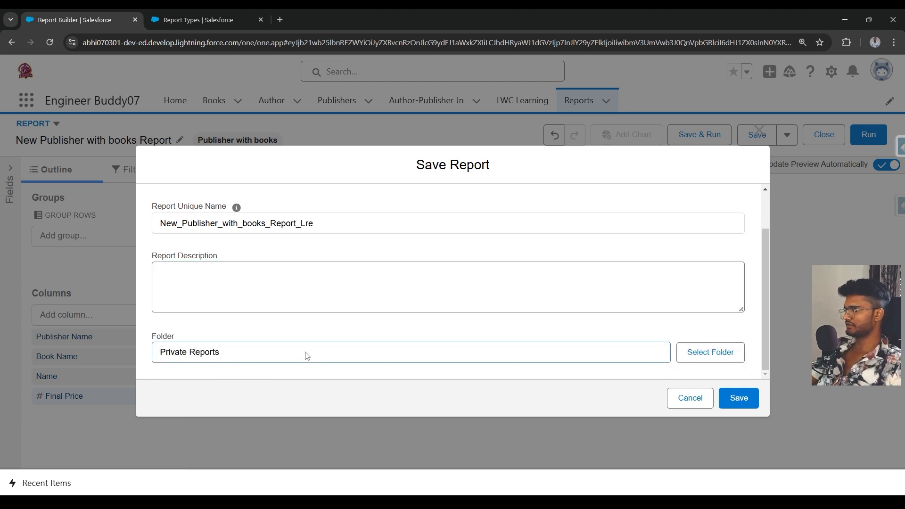
- Choose Salesforce Buddy Reports as the destination folder and save the report
left_click(699, 361)
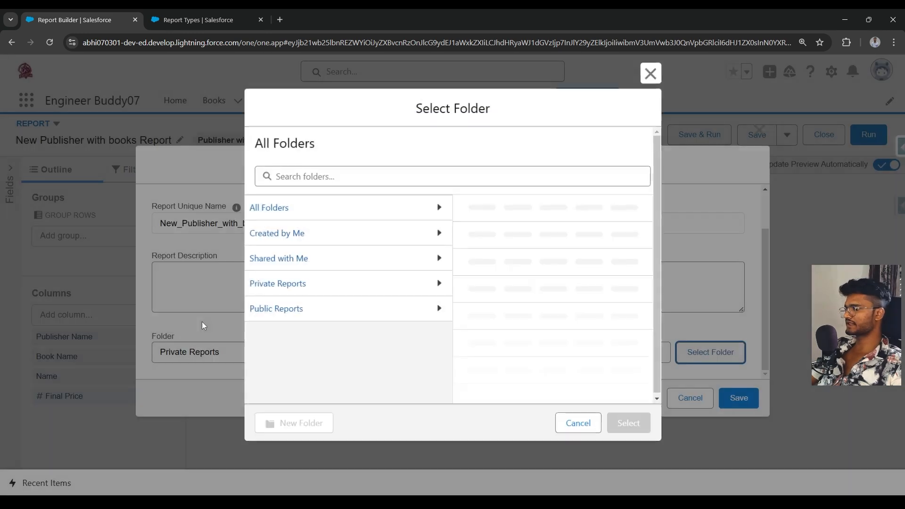
left_click(257, 209)
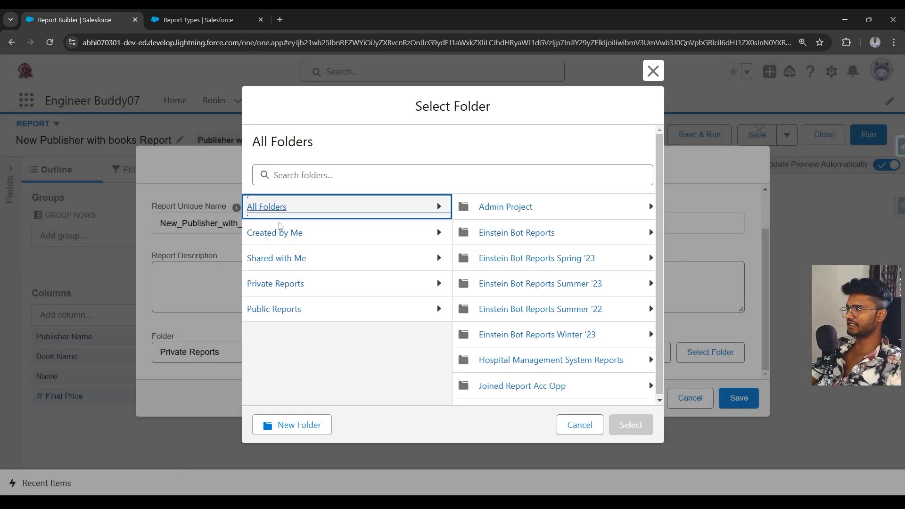
scroll(538, 327, "down", 3)
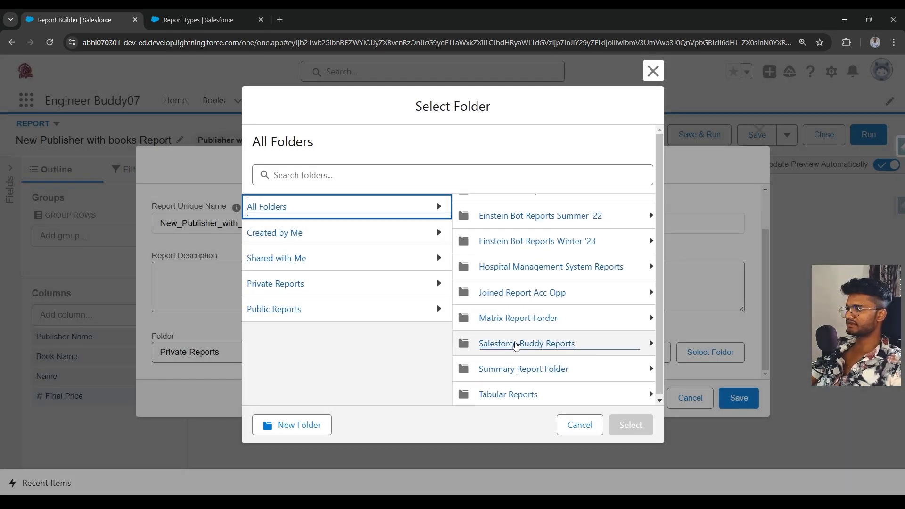
left_click(572, 344)
left_click(607, 424)
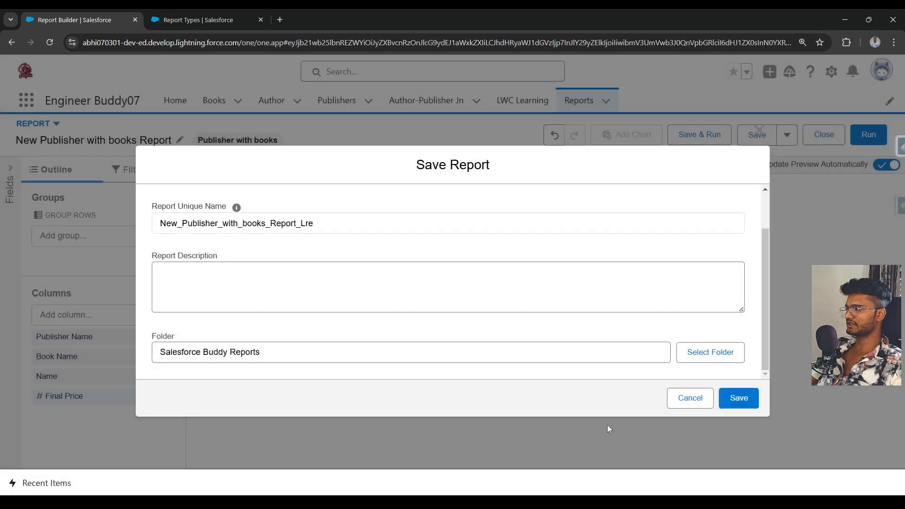
left_click(724, 405)
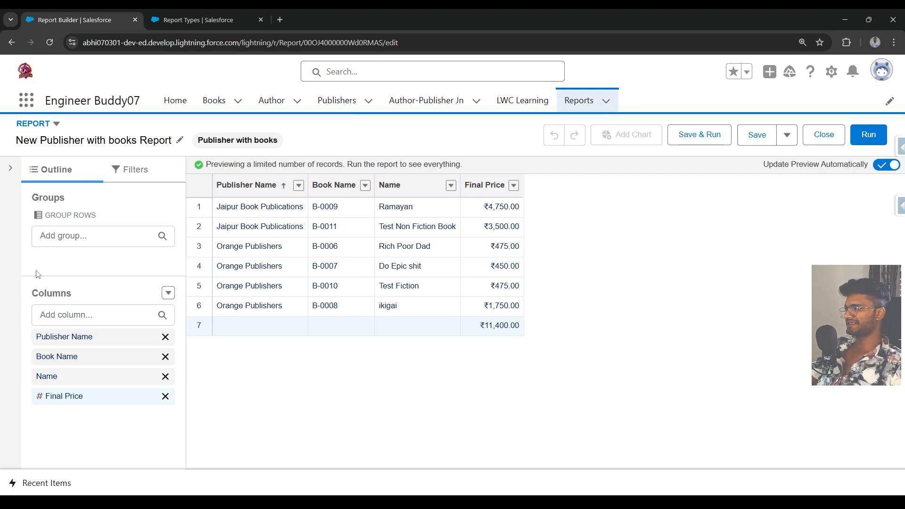
- Try grouping the report rows by the publishers' Created By: Full Name field, and remove that row group
left_click(89, 234)
scroll(96, 322, "down", 3)
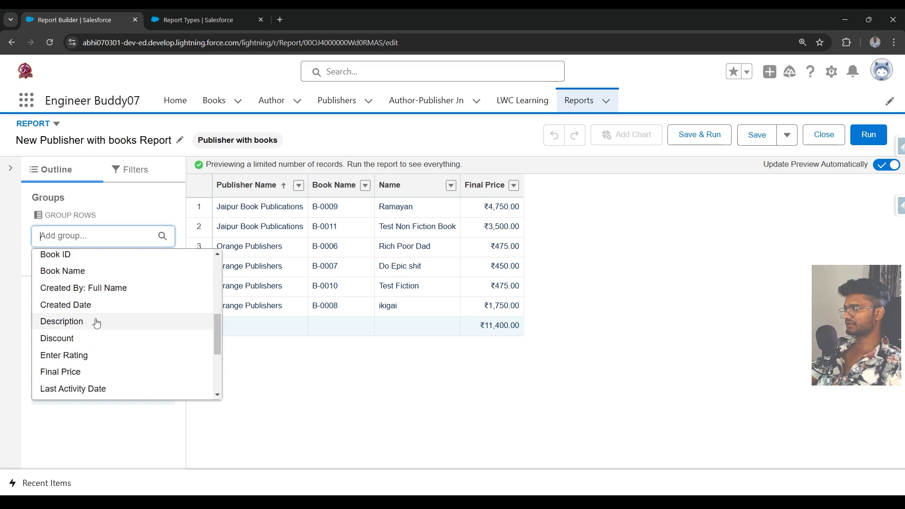
scroll(101, 326, "up", 3)
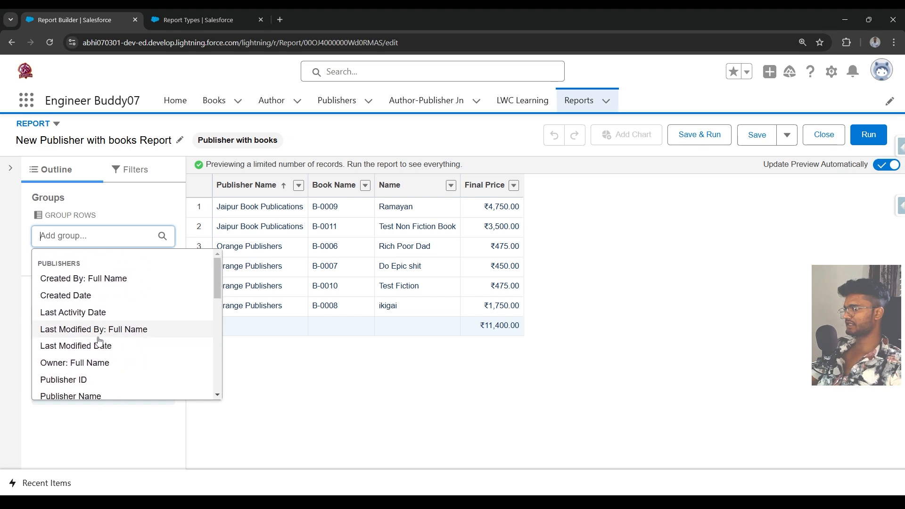
scroll(94, 282, "down", 1)
scroll(99, 306, "up", 1)
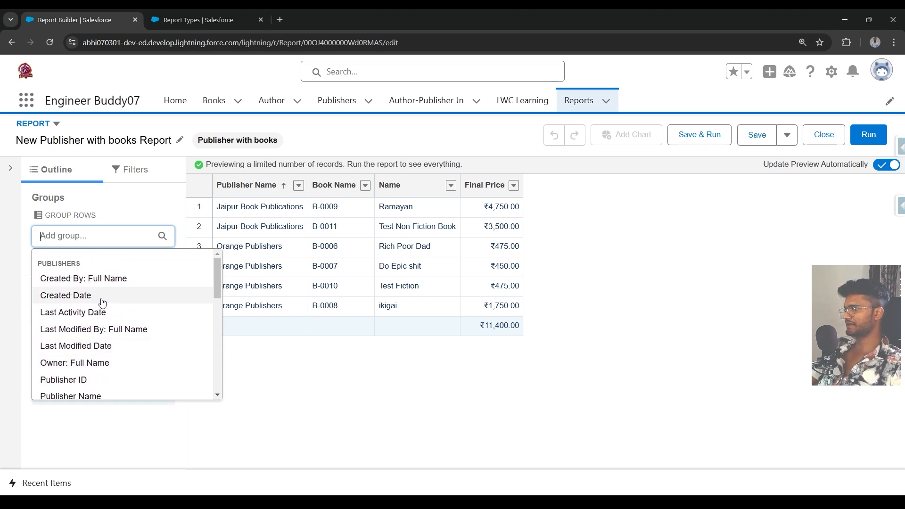
left_click(106, 278)
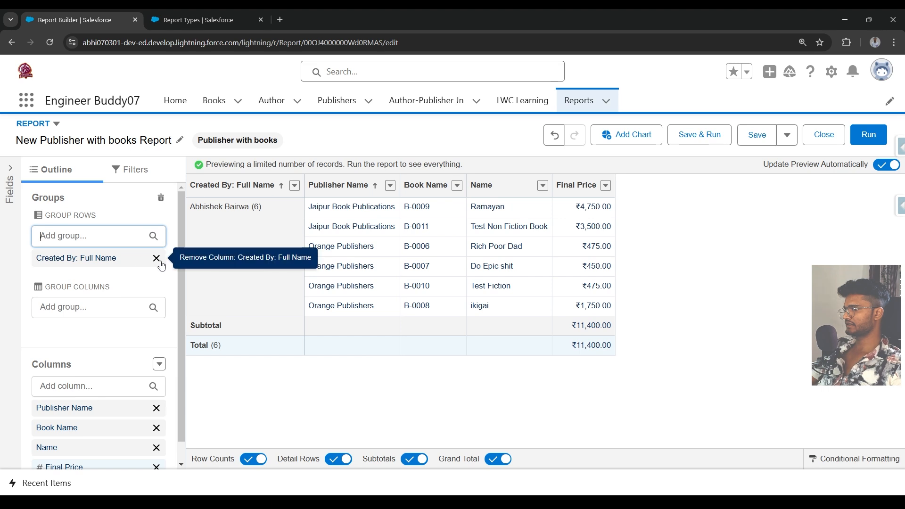
left_click(157, 259)
- Group the report rows by Publisher Name and save the report
left_click(141, 236)
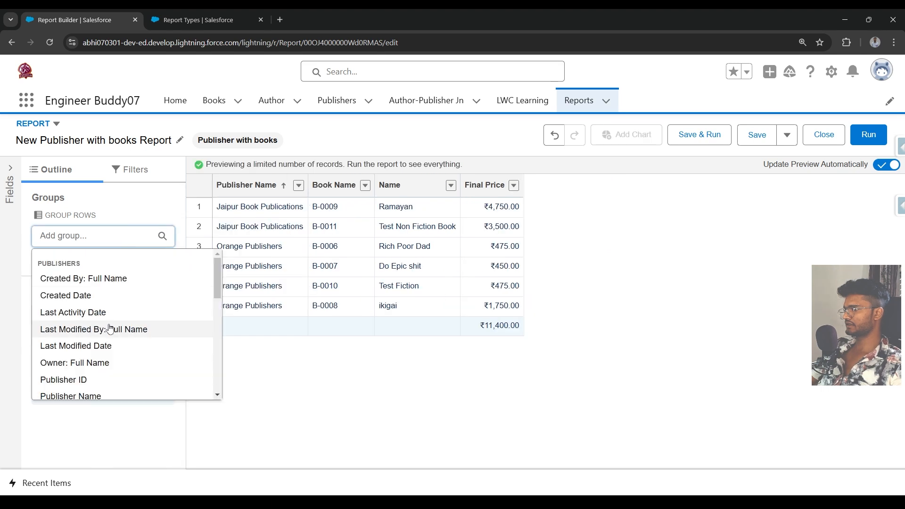
scroll(102, 348, "down", 1)
left_click(89, 343)
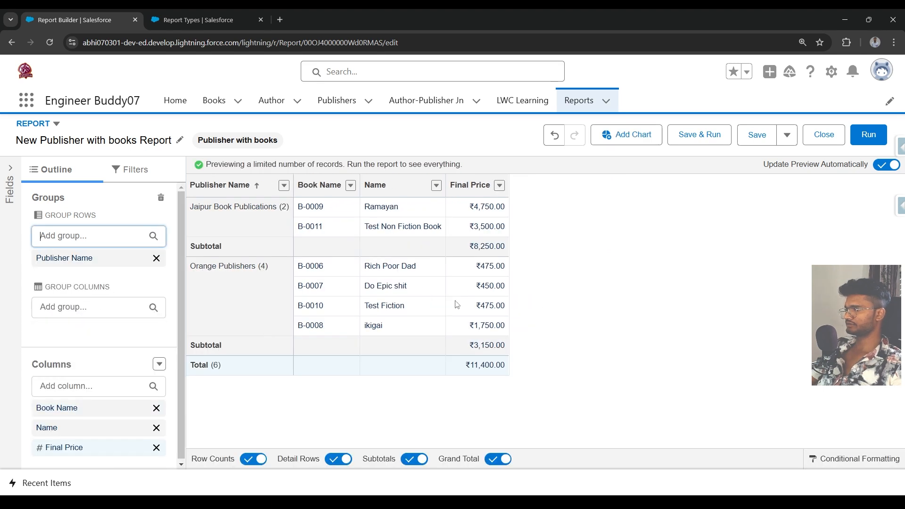
left_click(756, 135)
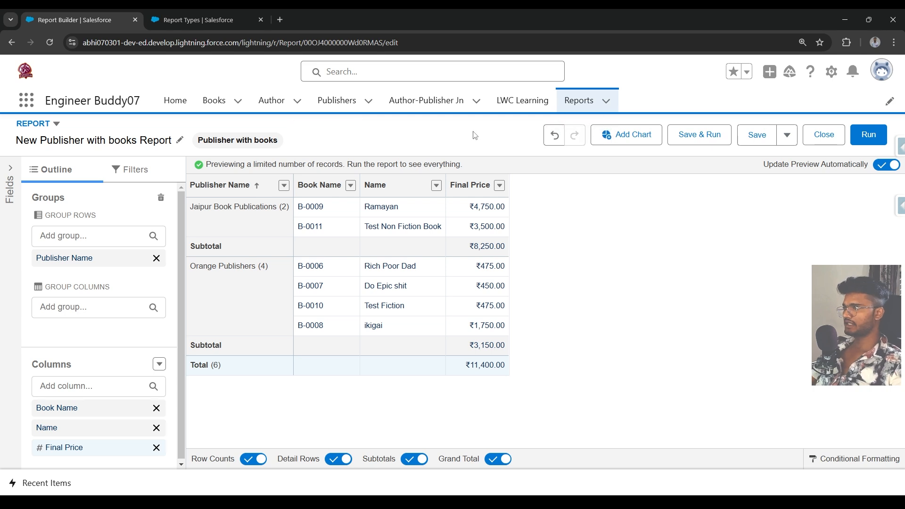
left_click(52, 125)
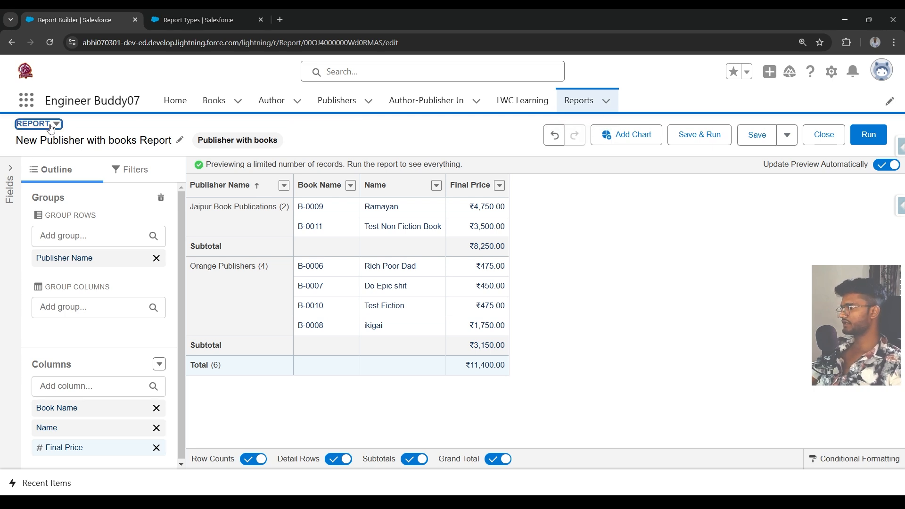
left_click(108, 257)
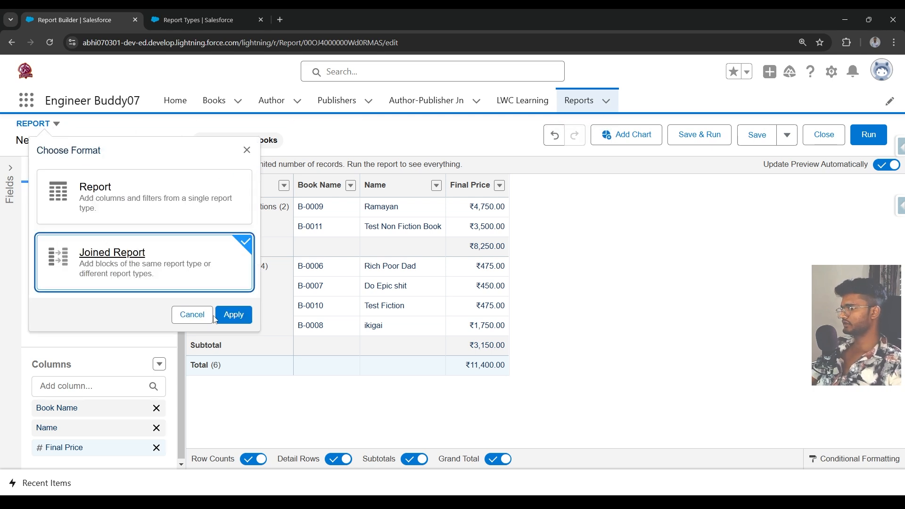
left_click(191, 315)
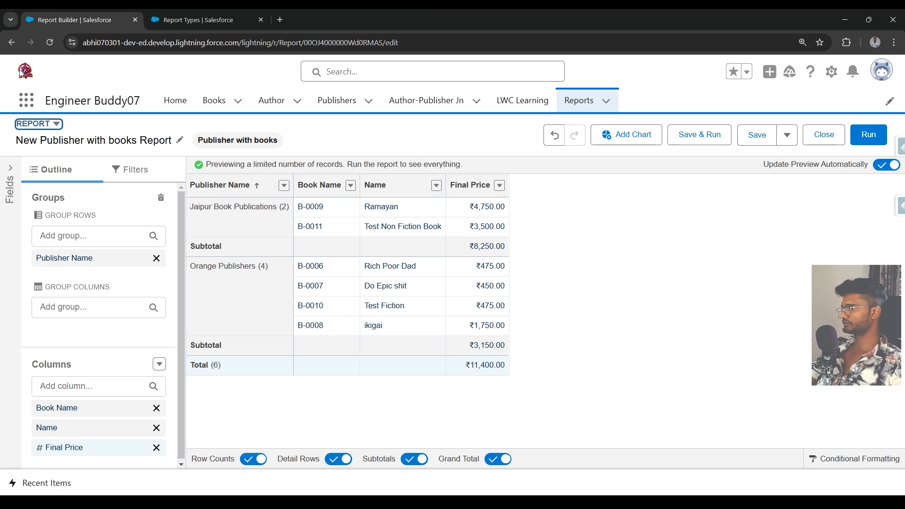
- Leave the report builder and go back to the All Reports list
left_click(12, 43)
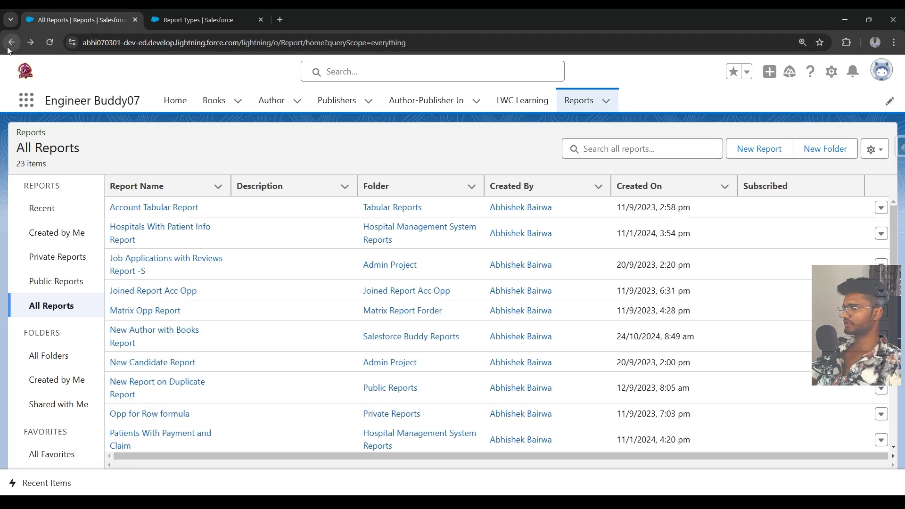
left_click(11, 43)
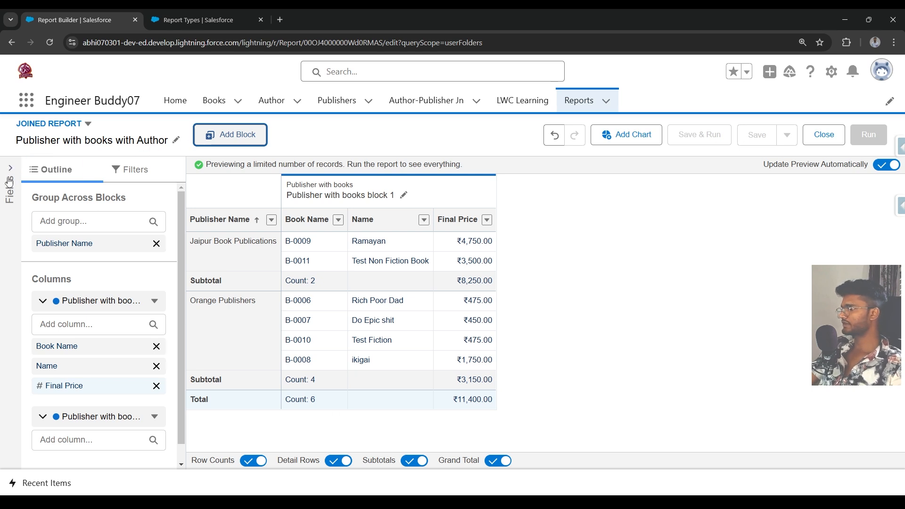
- Search the report types for author and add a Publishers with Author-Publisher Jn and Author block to the joined report
left_click(214, 140)
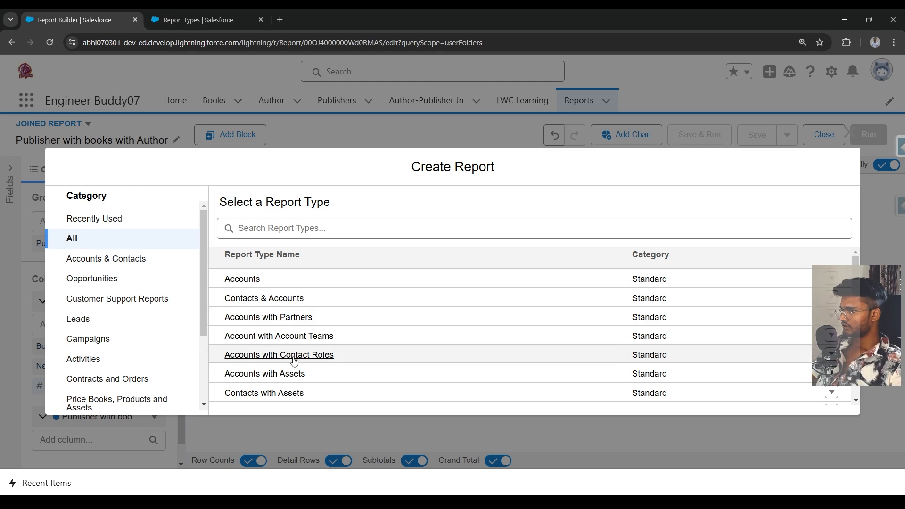
scroll(271, 373, "down", 15)
scroll(275, 371, "up", 10)
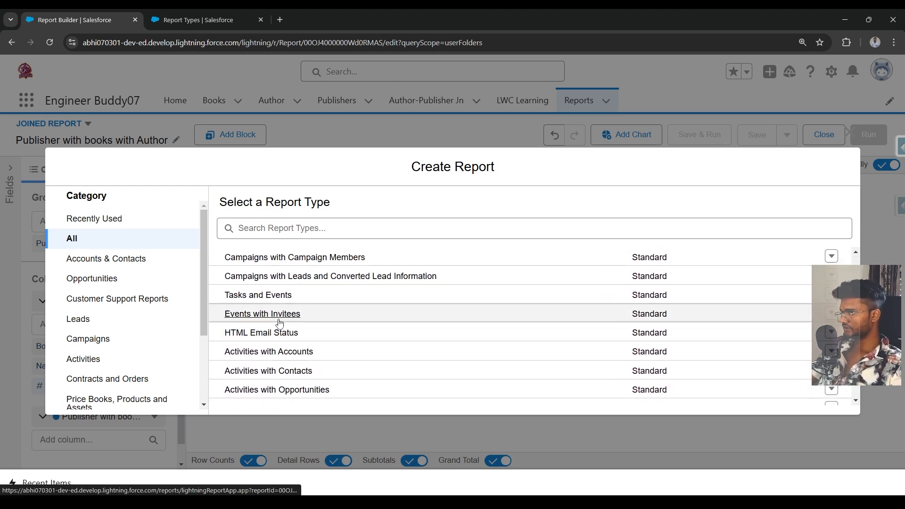
scroll(274, 343, "down", 5)
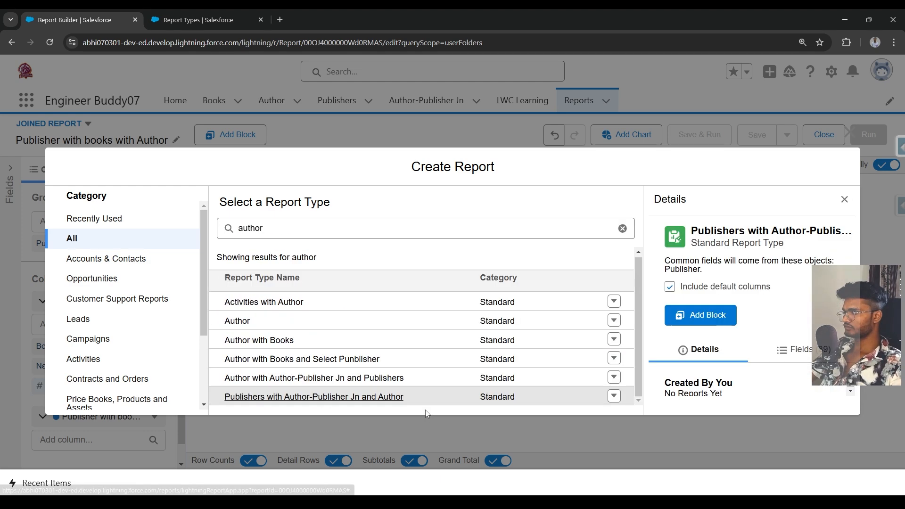
left_click(714, 322)
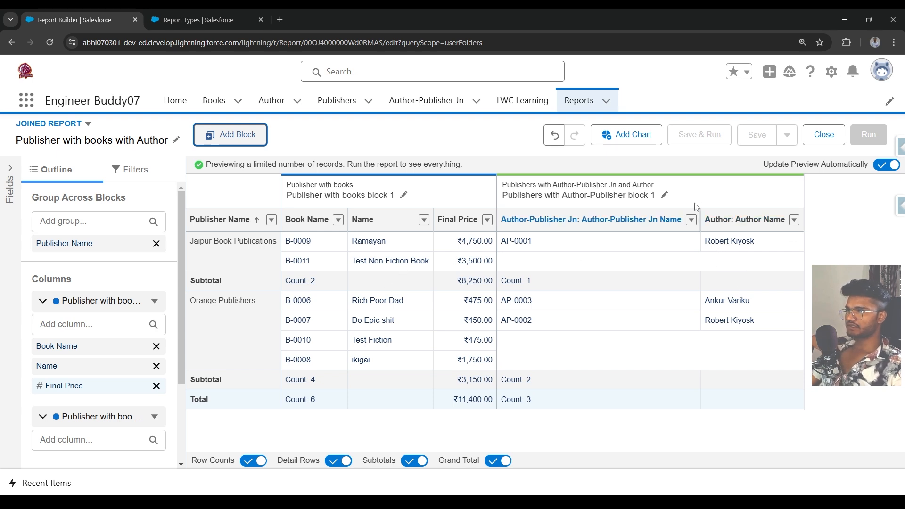
- Remove the Author-Publisher Jn Name column from the Publishers with Author-Publisher block
left_click(683, 198)
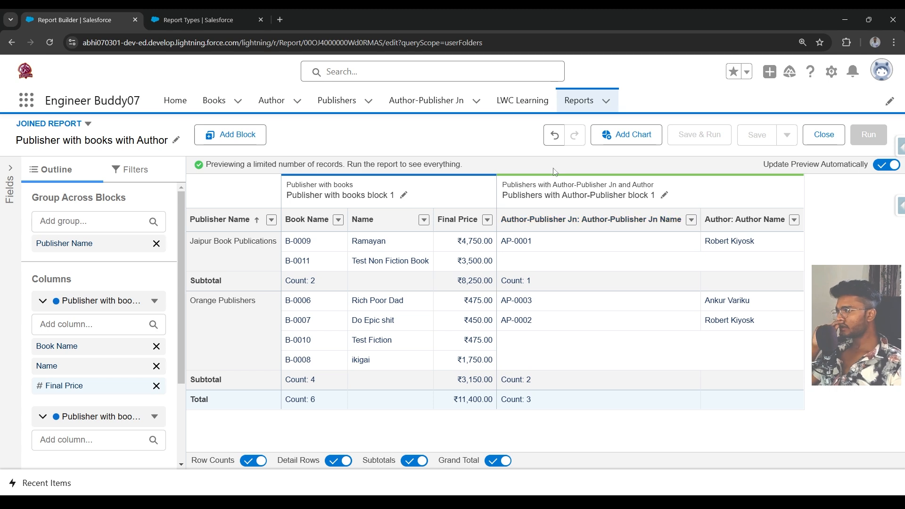
triple_click(509, 185)
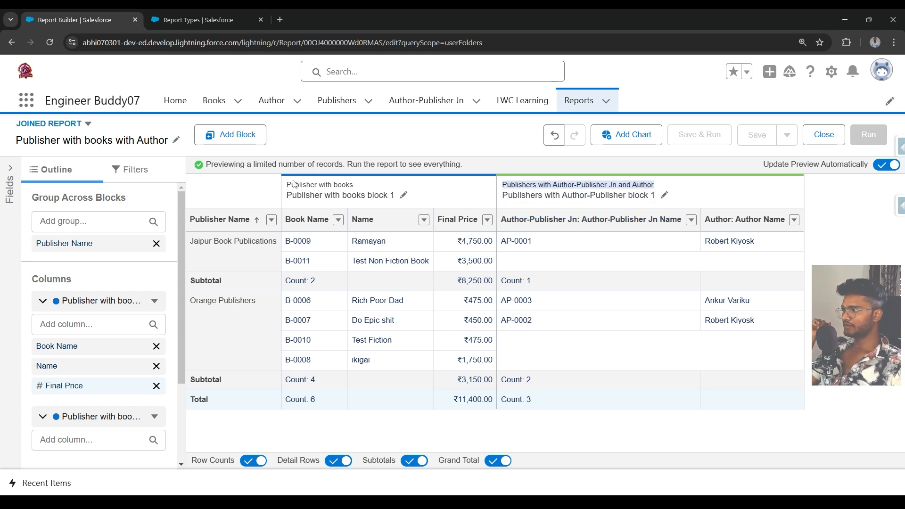
left_click_drag(291, 183, 361, 194)
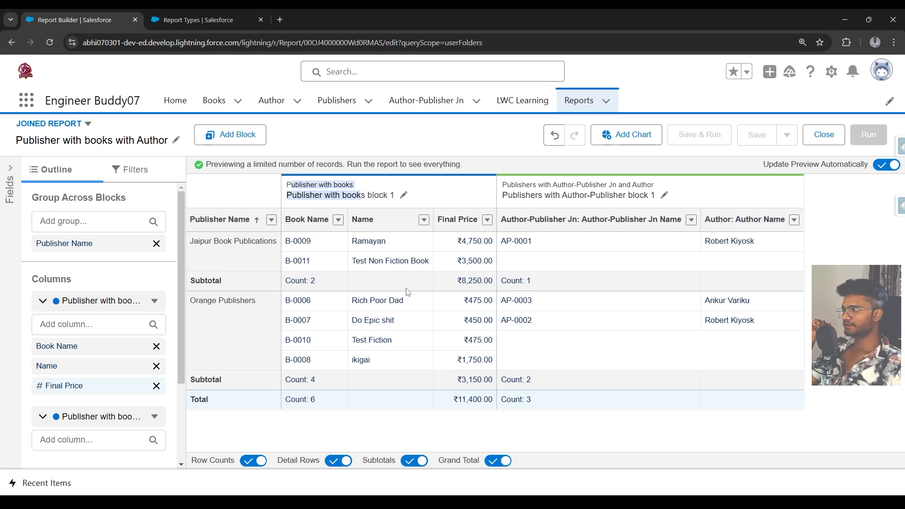
left_click_drag(710, 300, 745, 357)
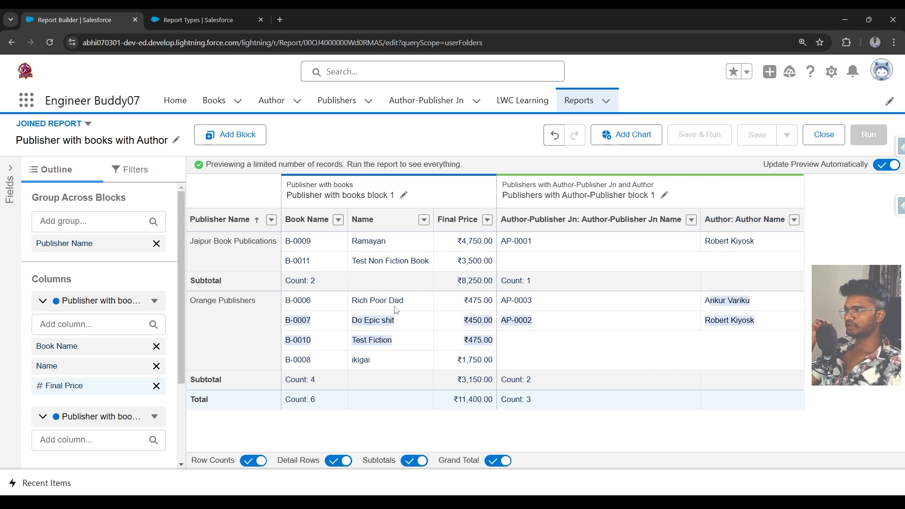
left_click(691, 219)
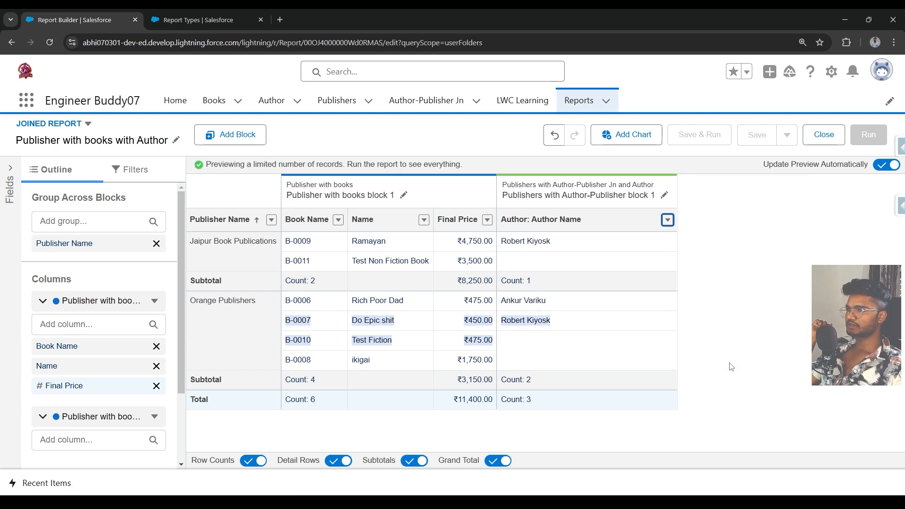
- Examine the author names, publisher groups and book names across the two blocks of the joined report
left_click(378, 192)
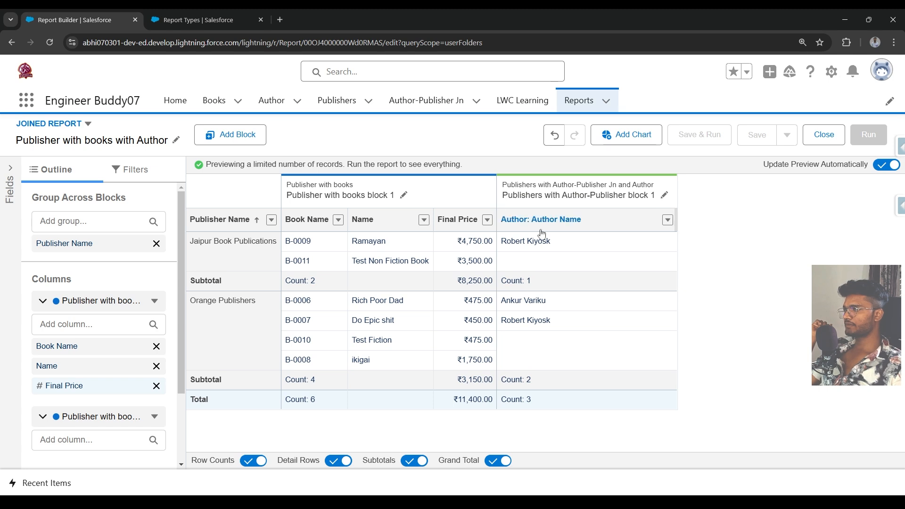
left_click_drag(515, 243, 560, 372)
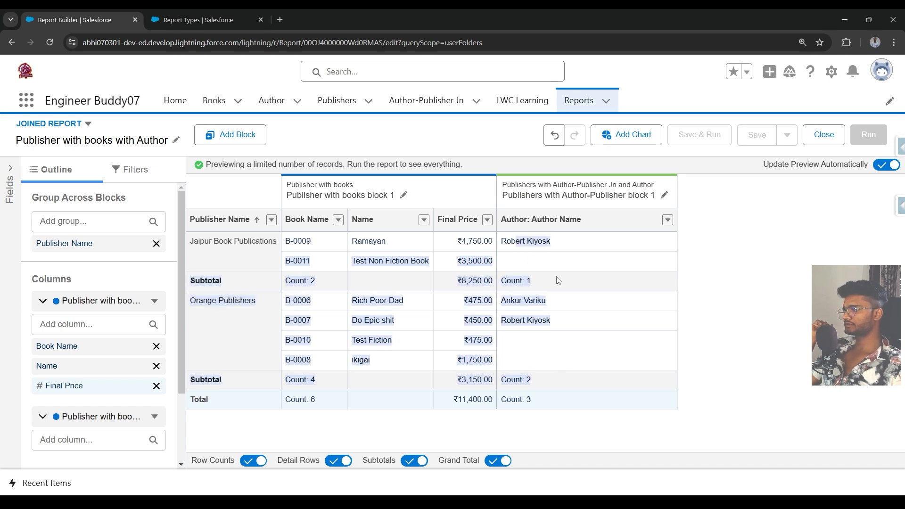
left_click(427, 410)
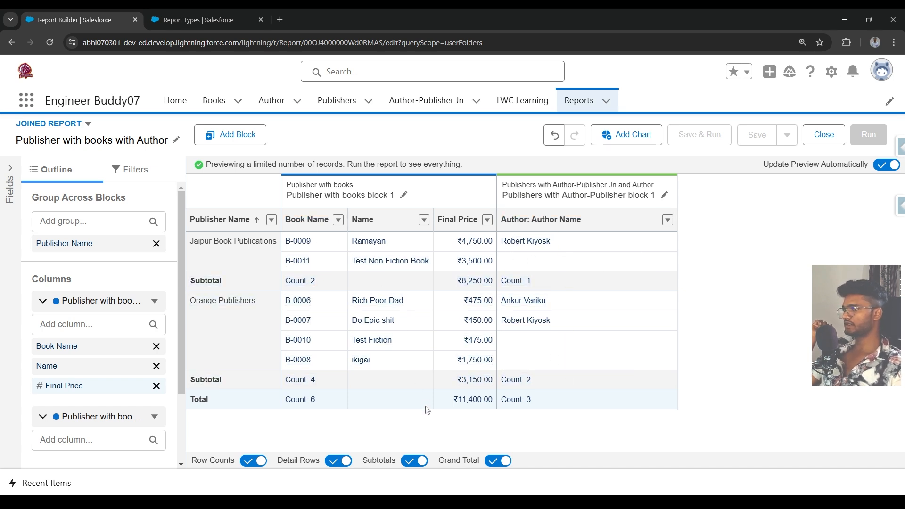
left_click_drag(235, 219, 233, 340)
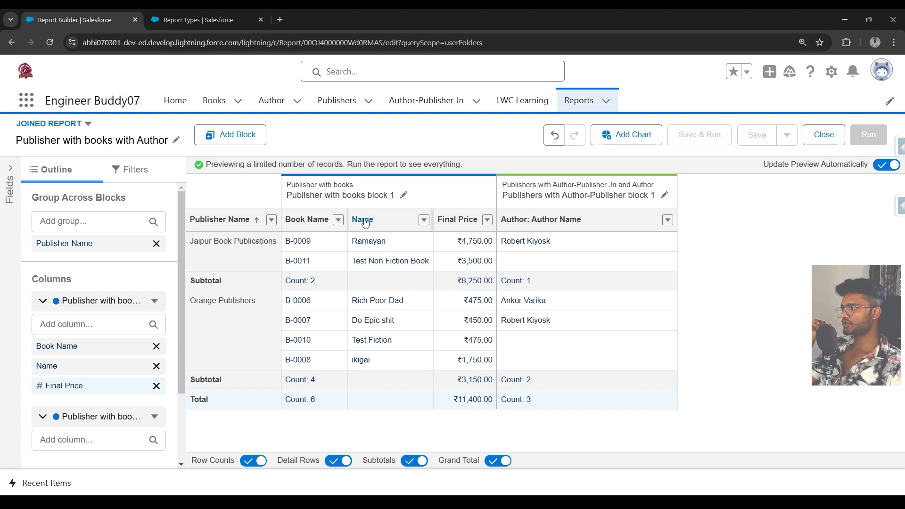
left_click_drag(377, 244, 402, 355)
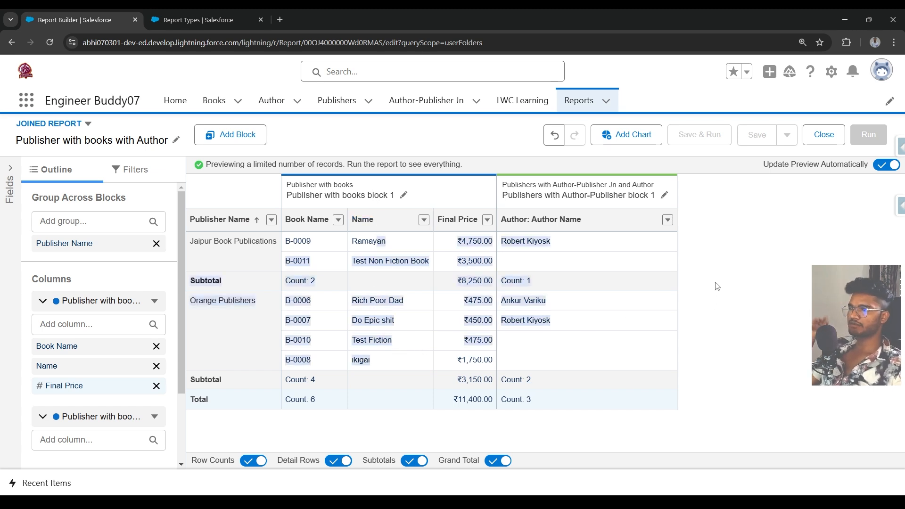
left_click(721, 236)
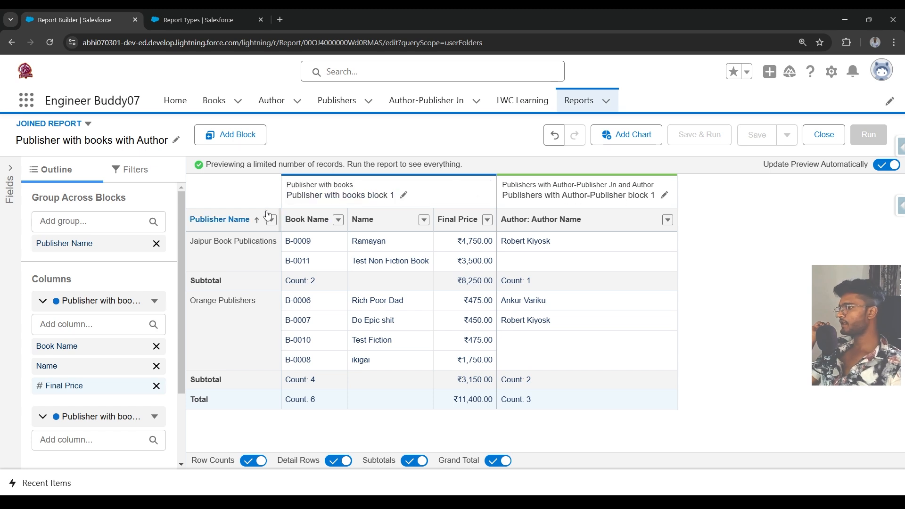
- Show the joined report's filters and review the filter settings of each block
left_click(137, 178)
left_click(338, 219)
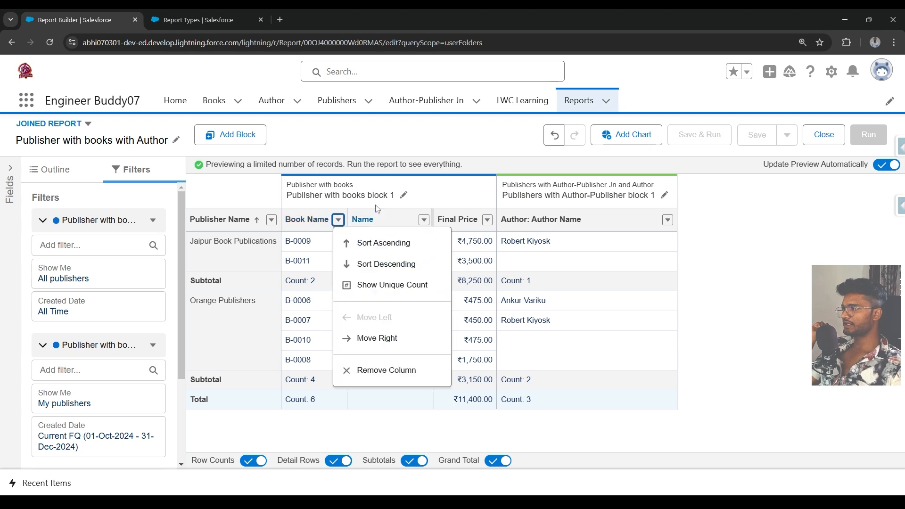
left_click(606, 195)
double_click(607, 195)
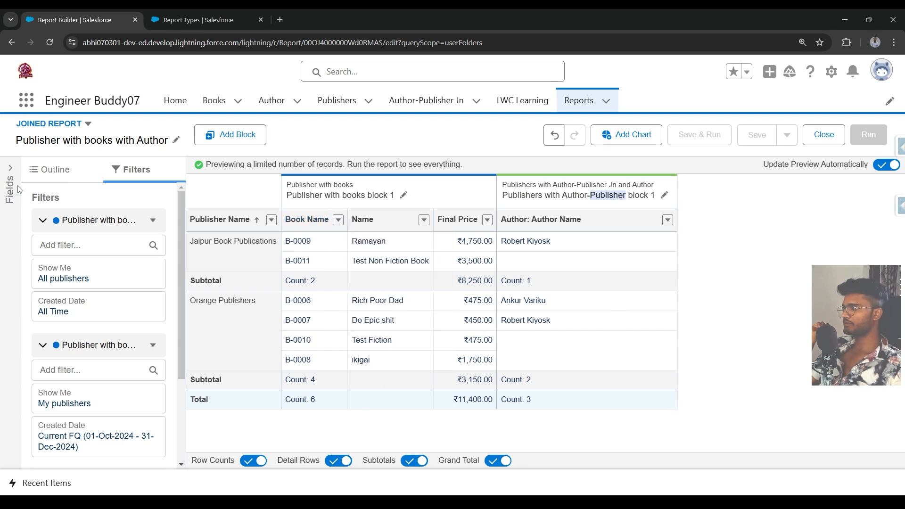
scroll(87, 248, "down", 3)
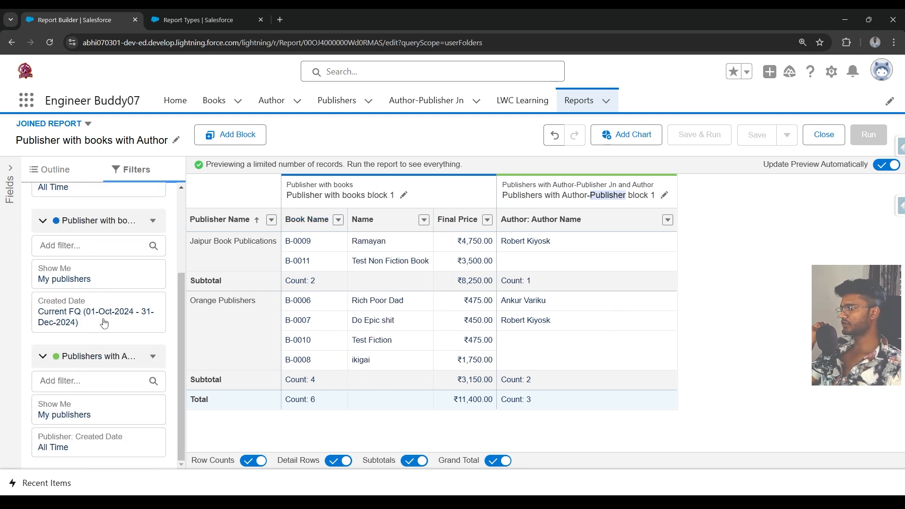
scroll(89, 255, "up", 3)
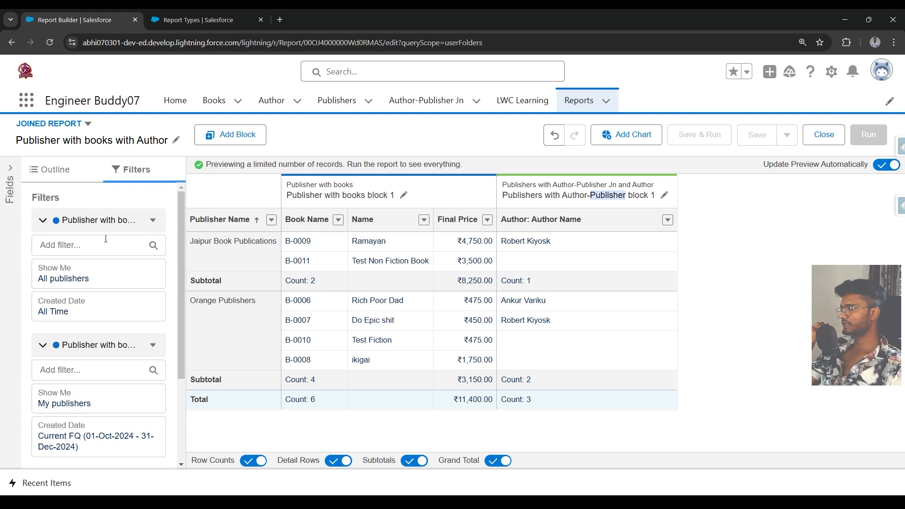
left_click(664, 195)
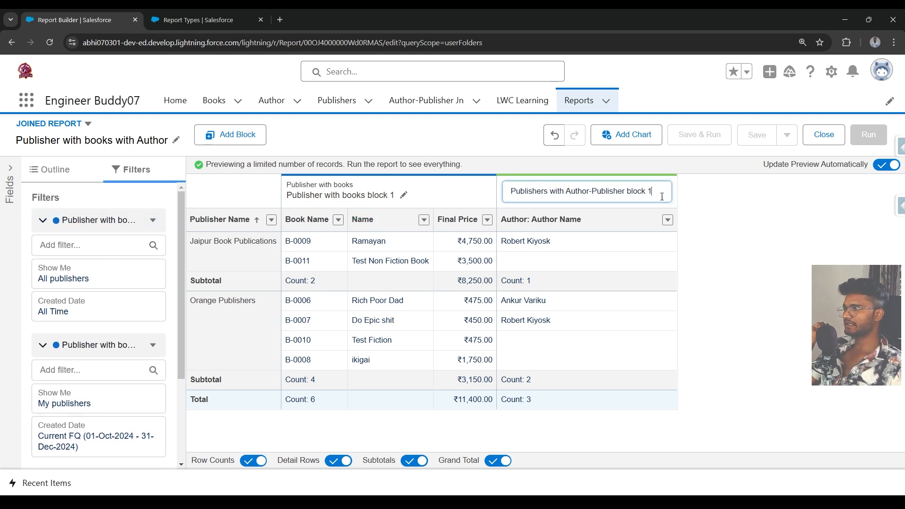
- Collapse the filter sections of all the report blocks
left_click(136, 221)
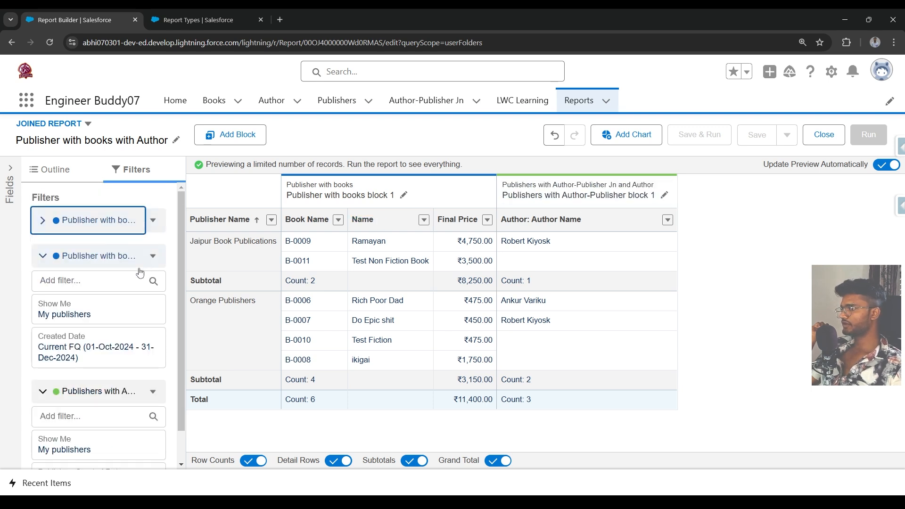
left_click(122, 229)
left_click(43, 222)
left_click(44, 257)
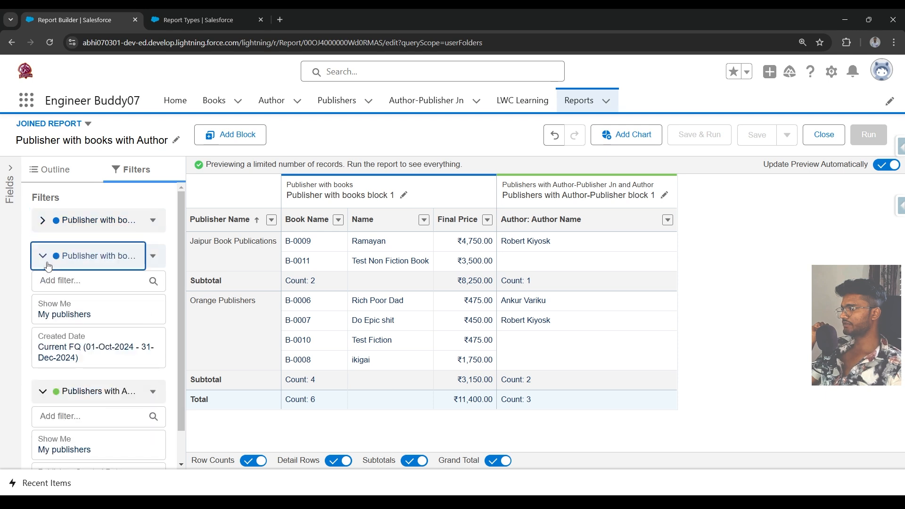
left_click(45, 294)
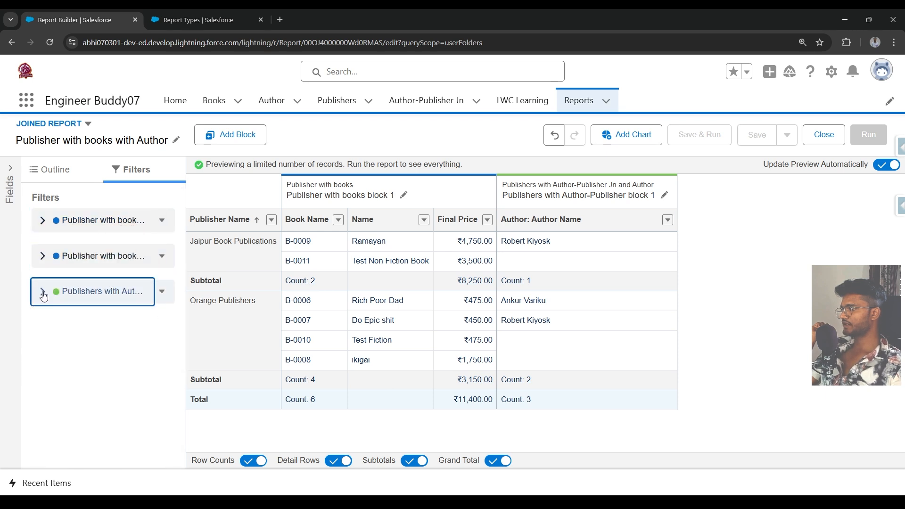
left_click(53, 298)
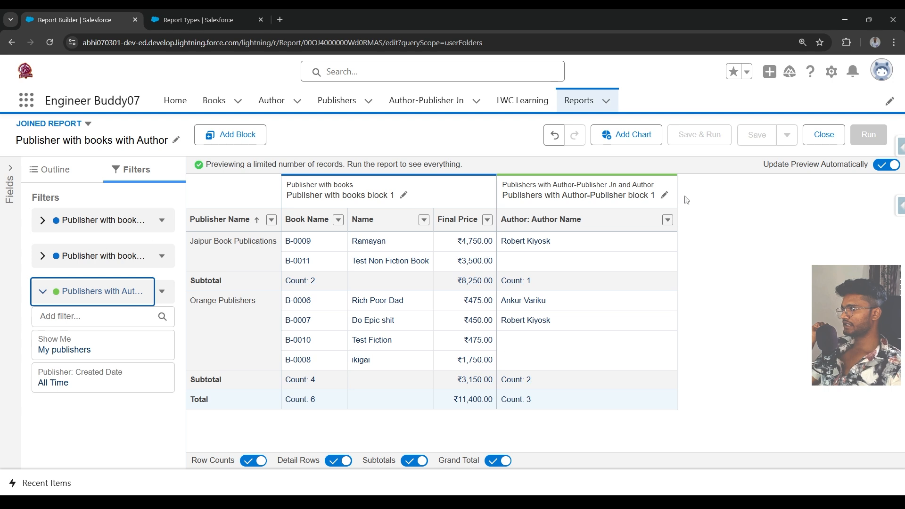
left_click(78, 316)
scroll(105, 253, "down", 10)
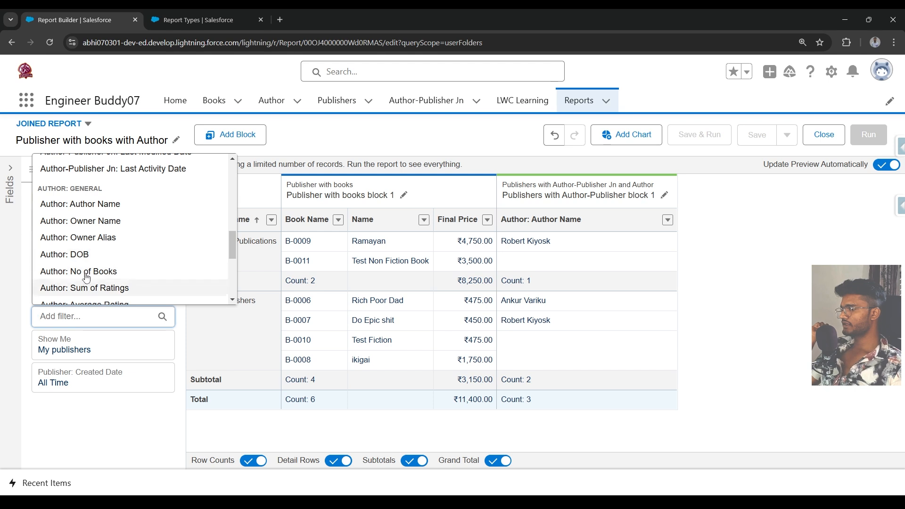
left_click(111, 256)
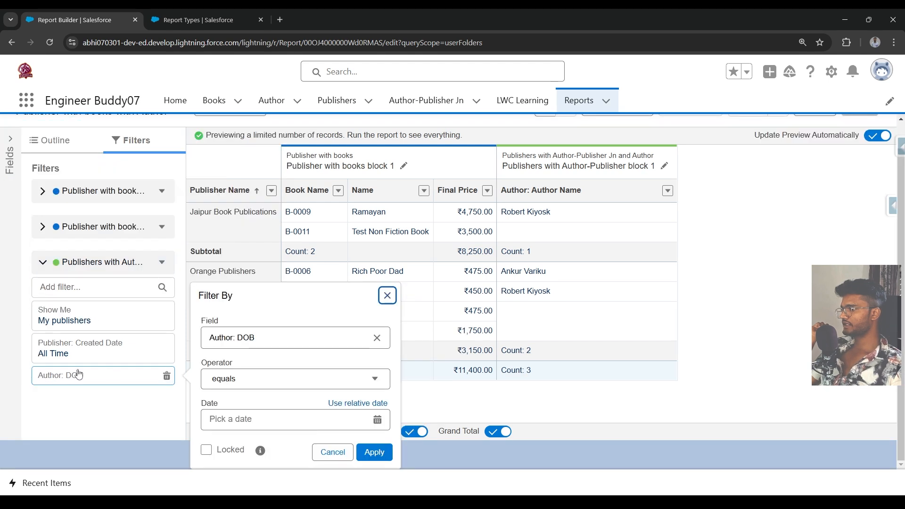
left_click(103, 379)
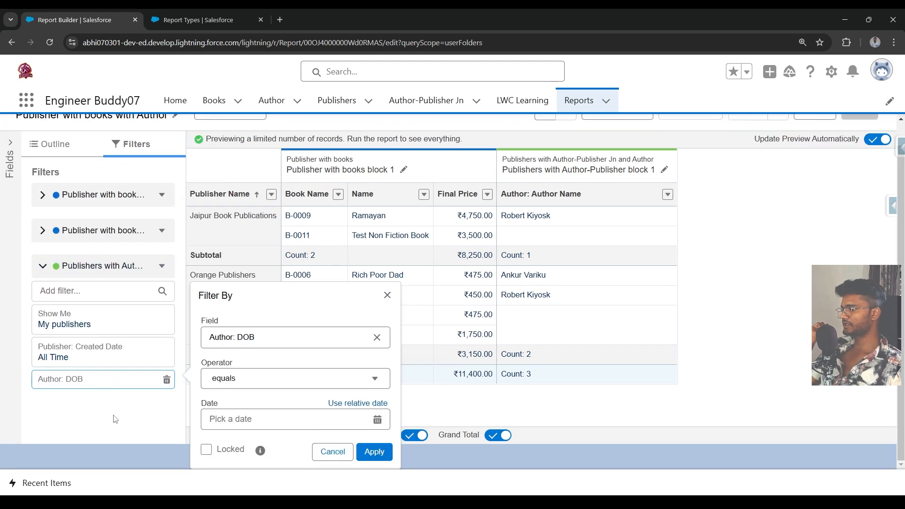
left_click(386, 296)
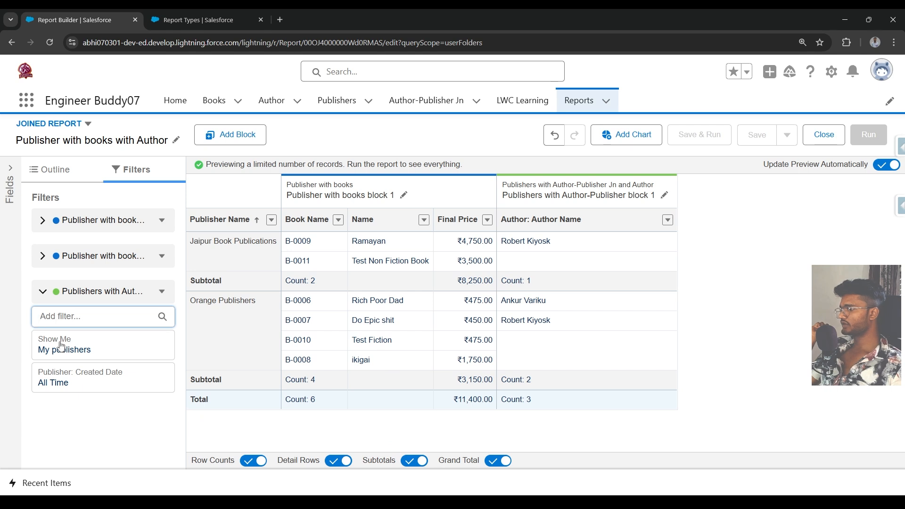
left_click(92, 288)
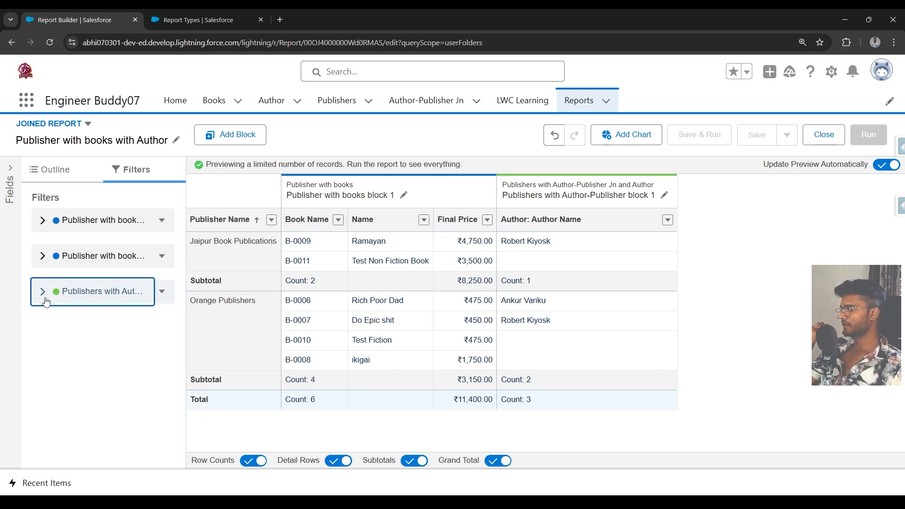
- Set the Created Date filter range of the second Publisher with books block to All Time
left_click(43, 256)
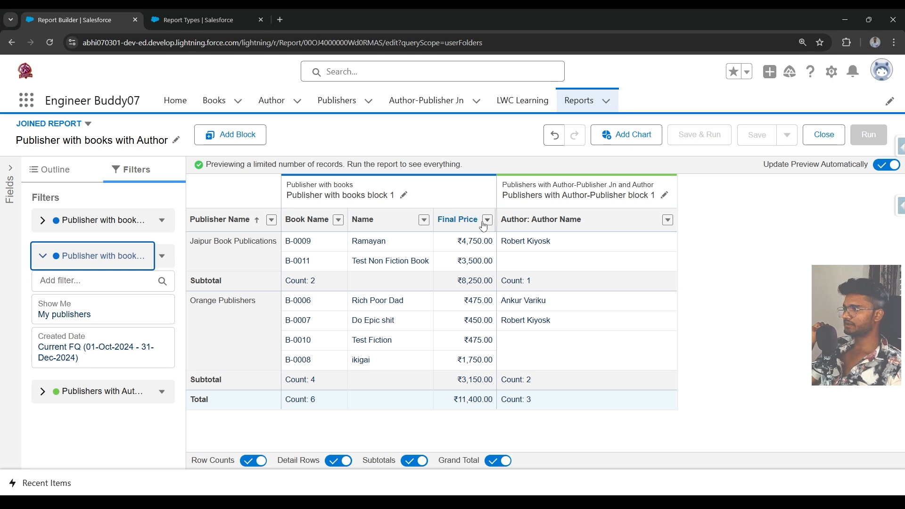
left_click(120, 365)
left_click(303, 369)
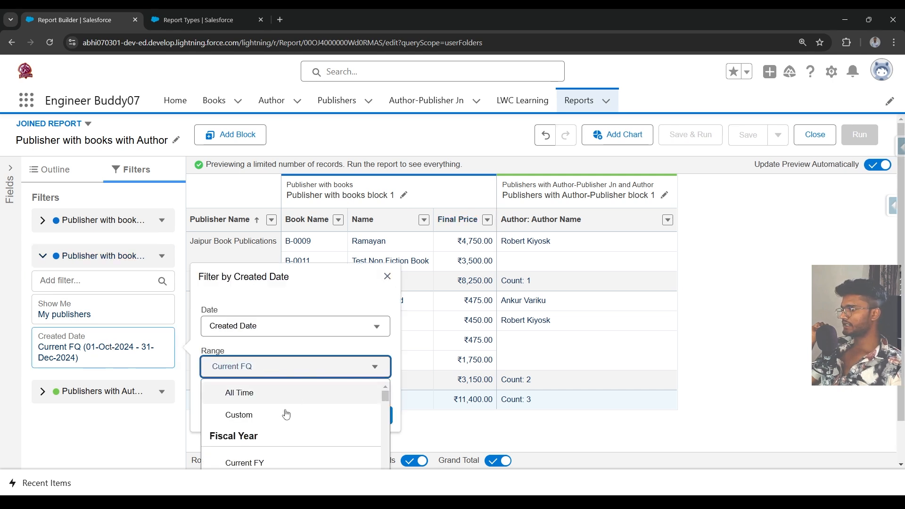
left_click(273, 401)
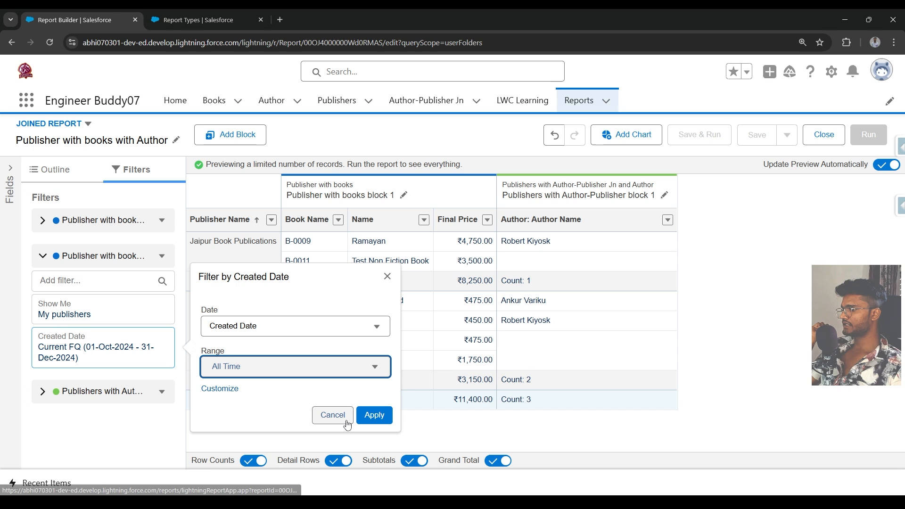
left_click(374, 416)
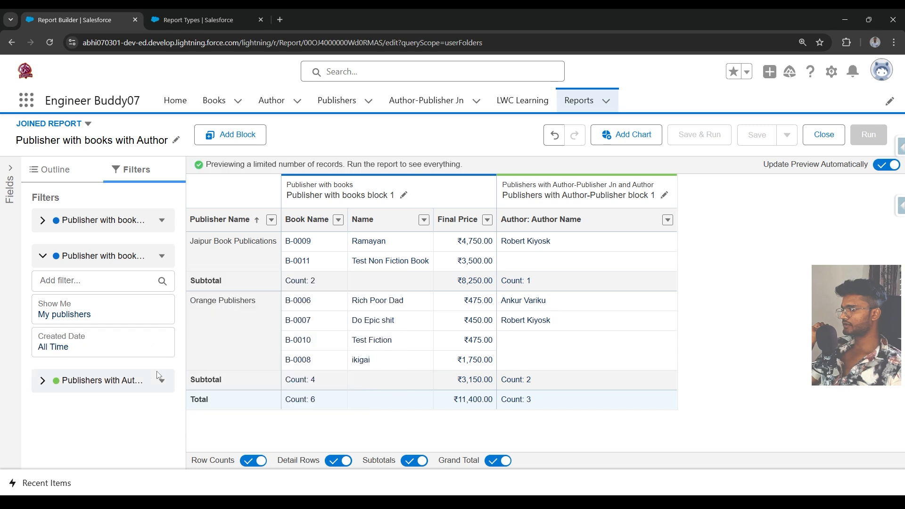
left_click(46, 257)
- Review the first block's filters, the outline's columns for each block and the fields available to the Publishers with Author-Publisher block
left_click(51, 225)
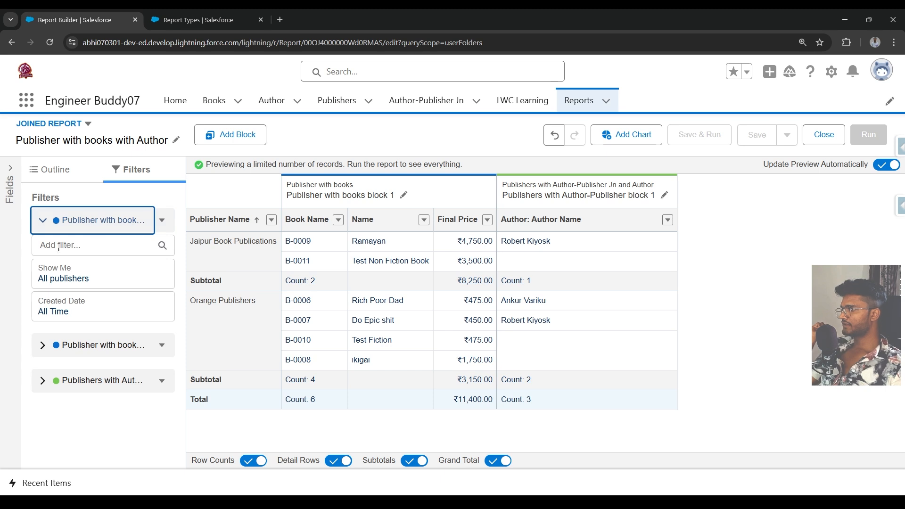
left_click(35, 225)
left_click(52, 169)
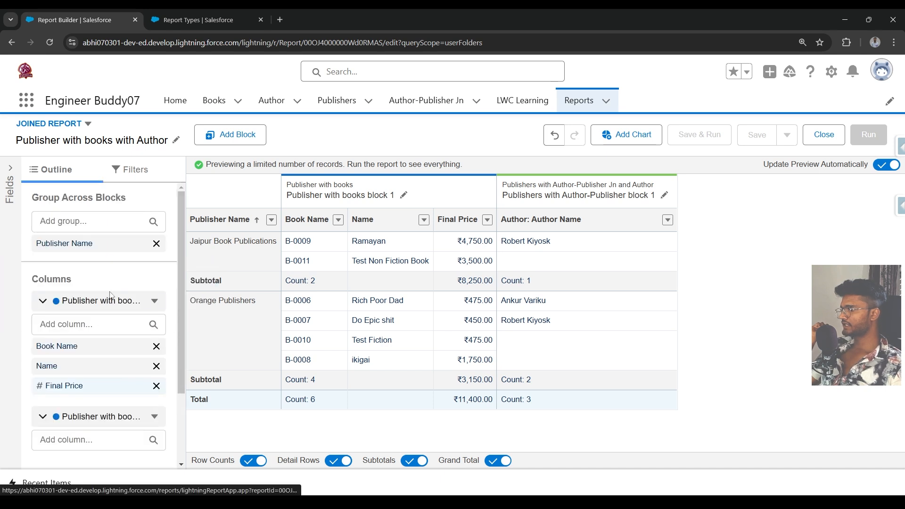
scroll(106, 330, "down", 3)
scroll(77, 384, "up", 3)
scroll(88, 405, "down", 3)
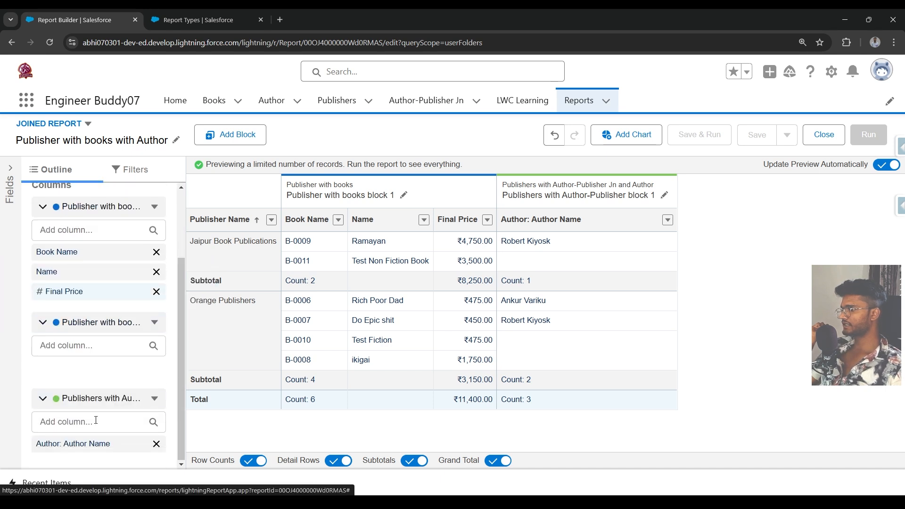
left_click(96, 421)
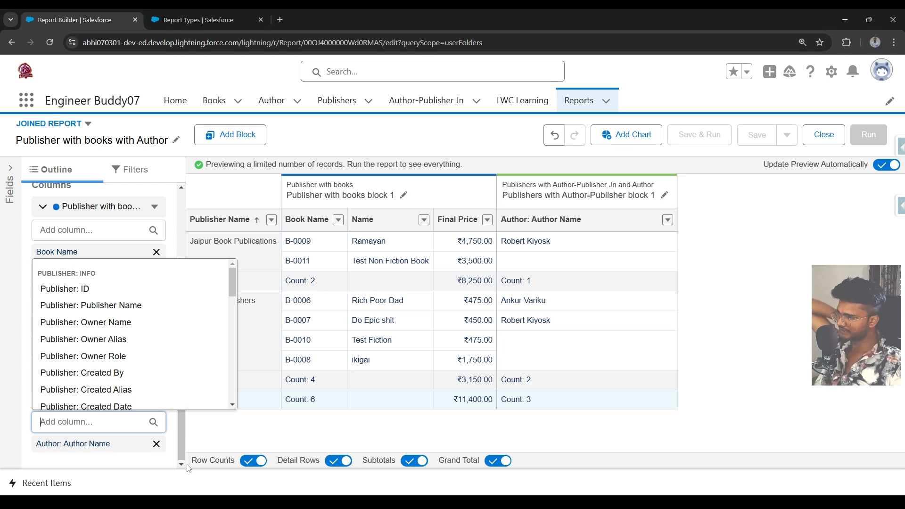
scroll(150, 363, "down", 6)
left_click(196, 436)
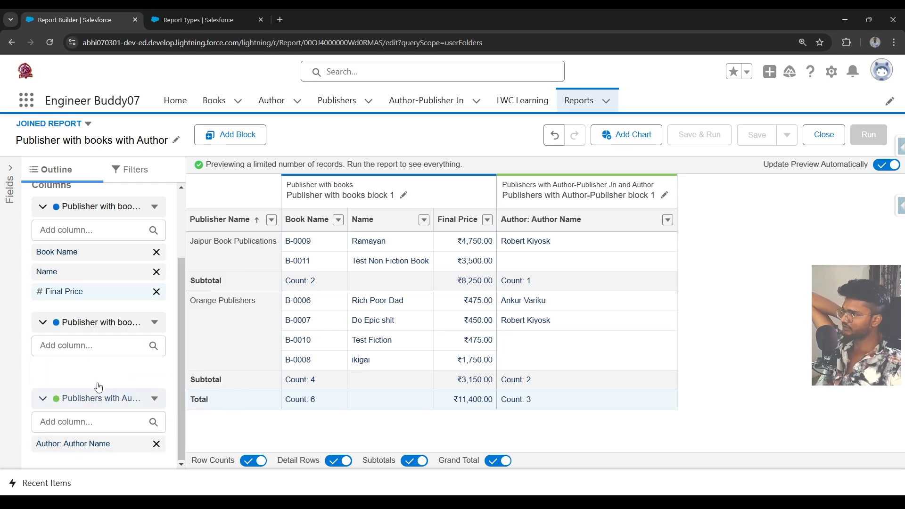
scroll(75, 329, "up", 3)
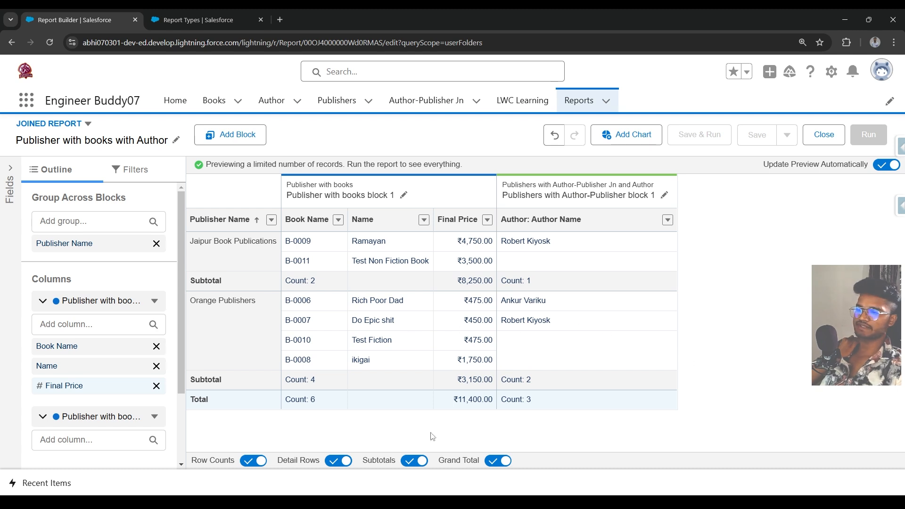
- Hide the row counts, and preview the report without detail rows, subtotals and grand total in turn, restoring each of those three
left_click(257, 463)
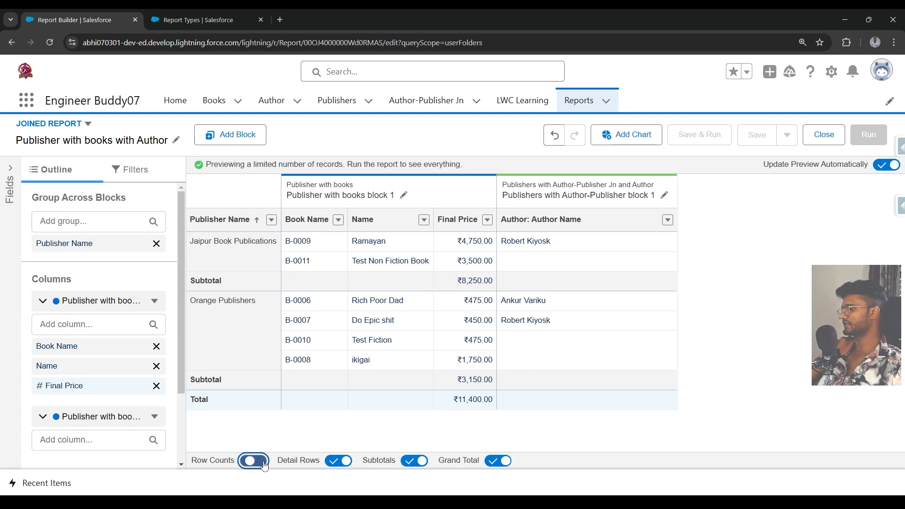
left_click(339, 461)
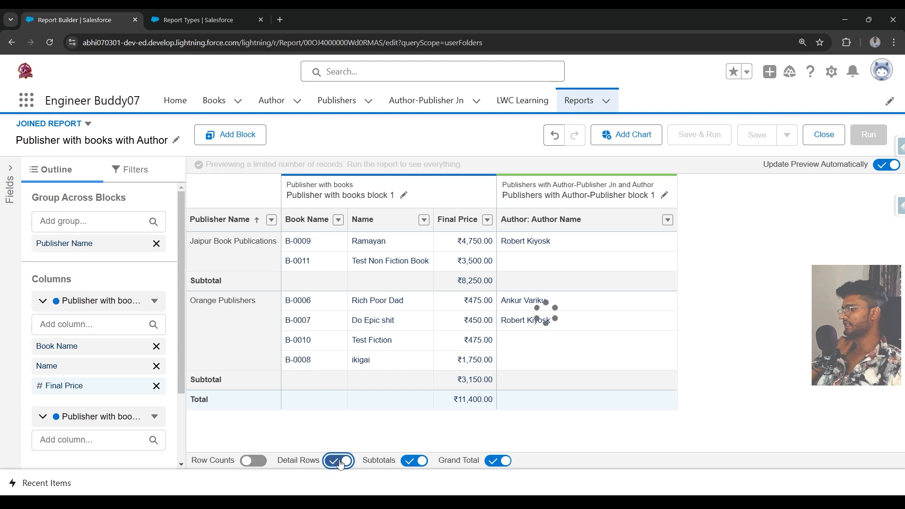
left_click(340, 462)
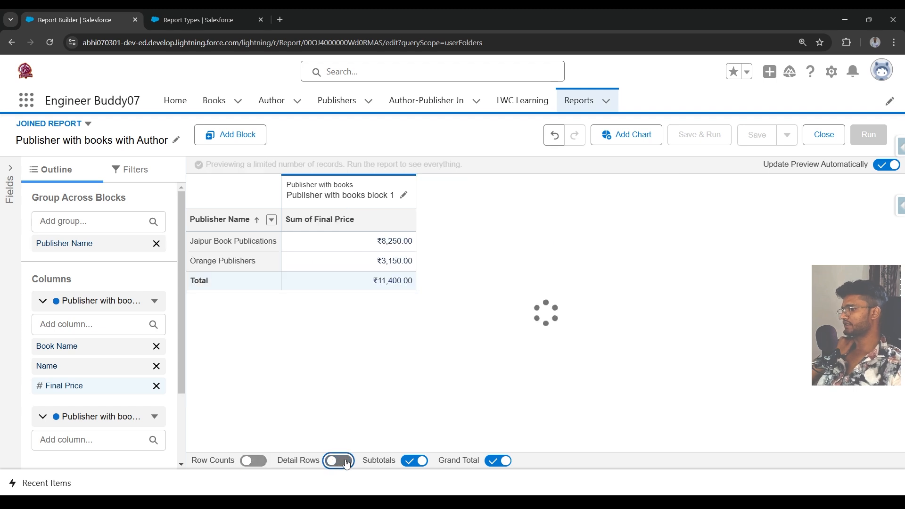
left_click(417, 463)
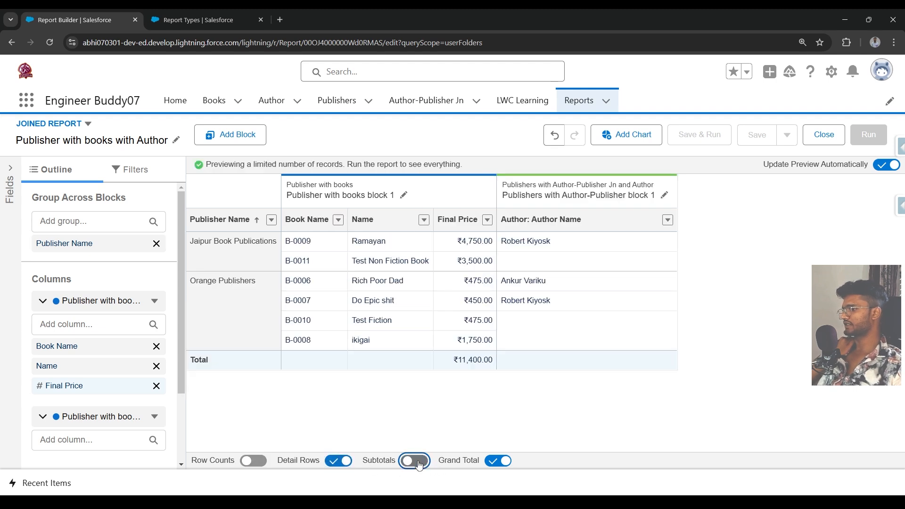
left_click(418, 463)
left_click(498, 462)
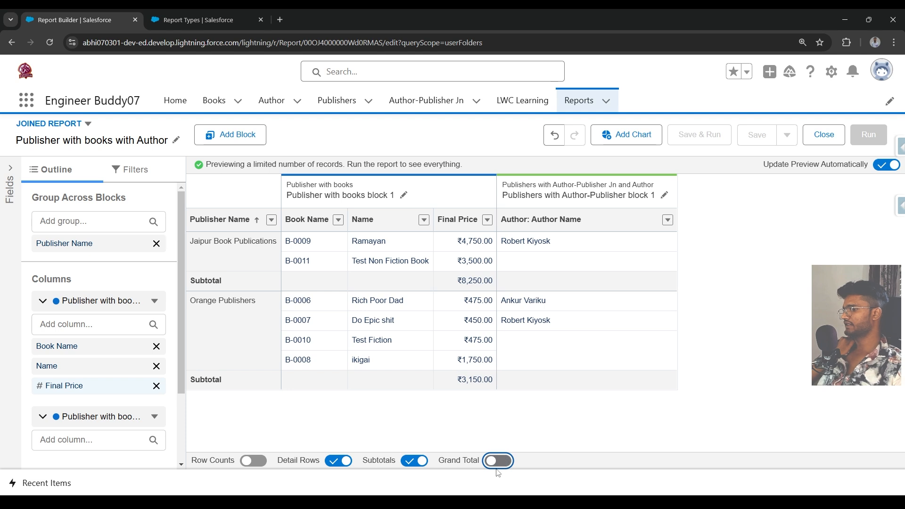
left_click(498, 462)
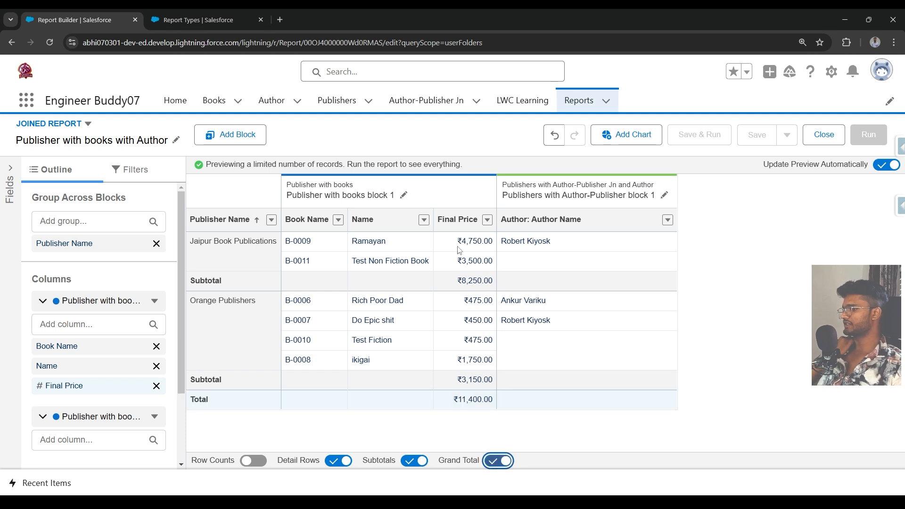
- Add a chart to the joined report and try the Column, Donut and Line types, ending on Funnel
left_click(637, 133)
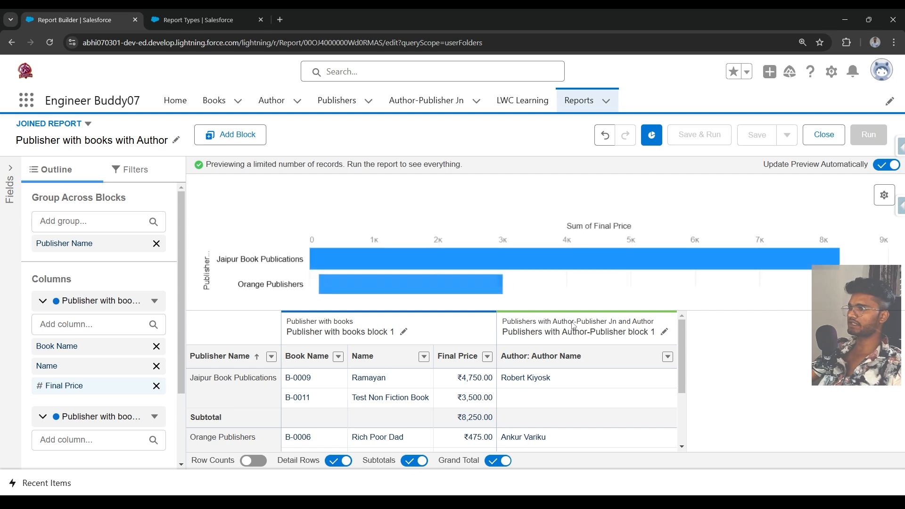
left_click(888, 199)
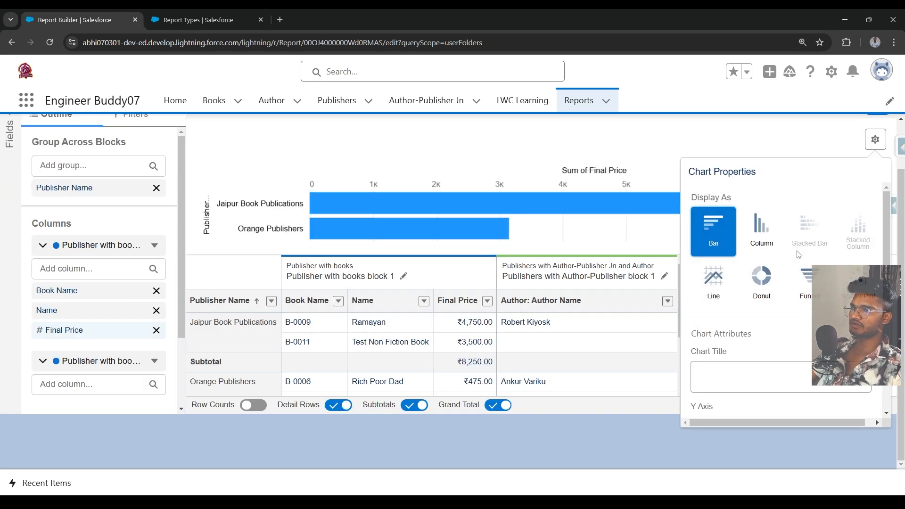
left_click(760, 227)
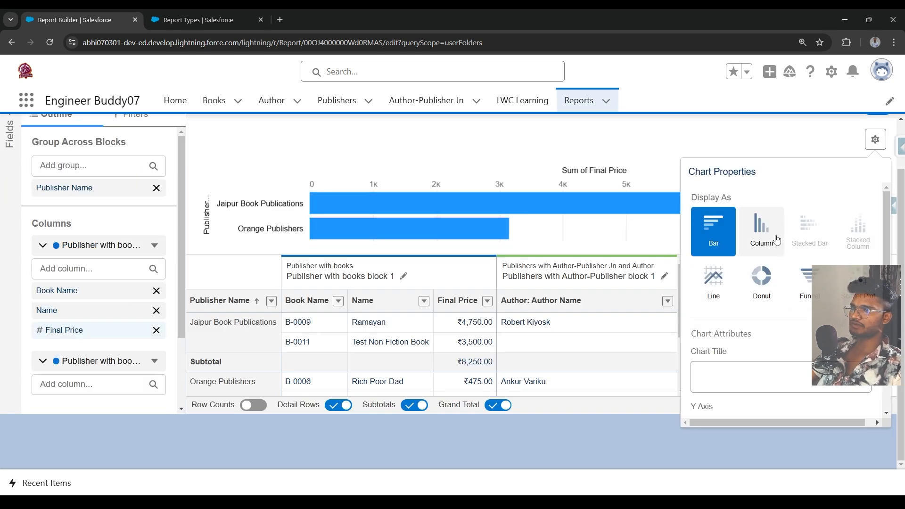
left_click(760, 283)
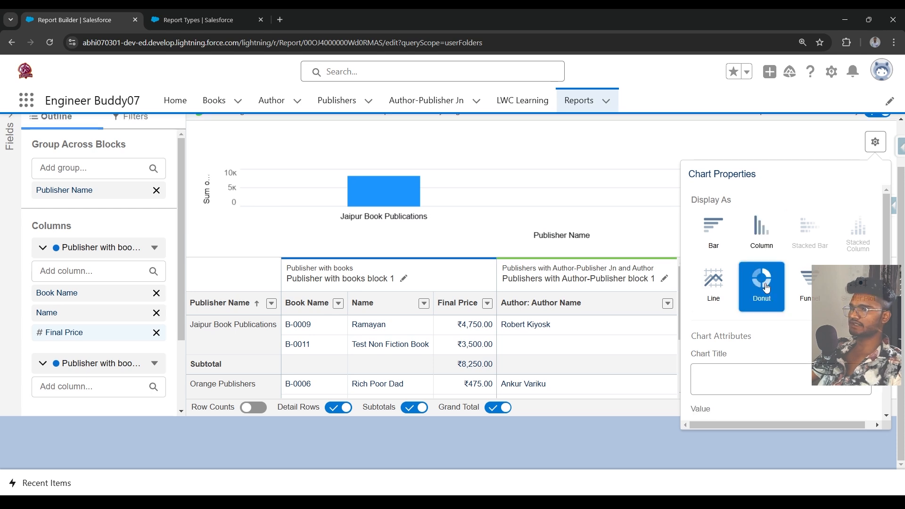
left_click(791, 293)
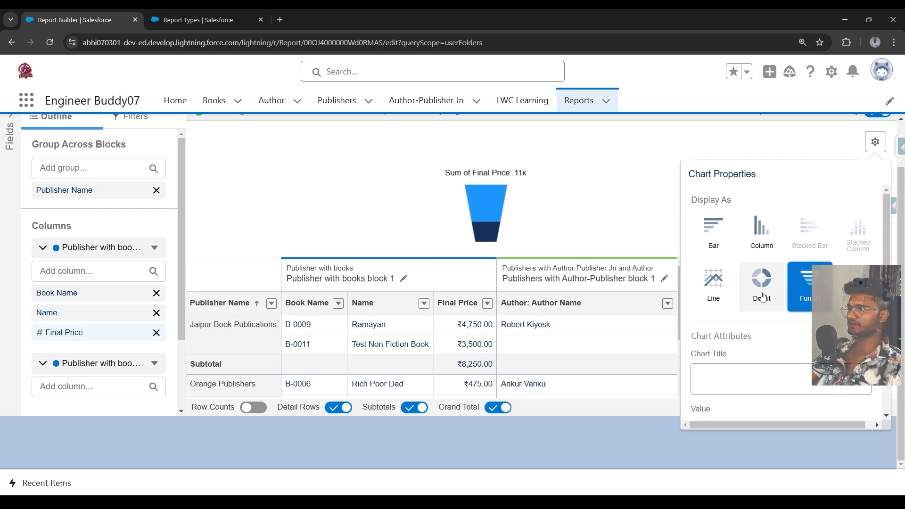
left_click(728, 291)
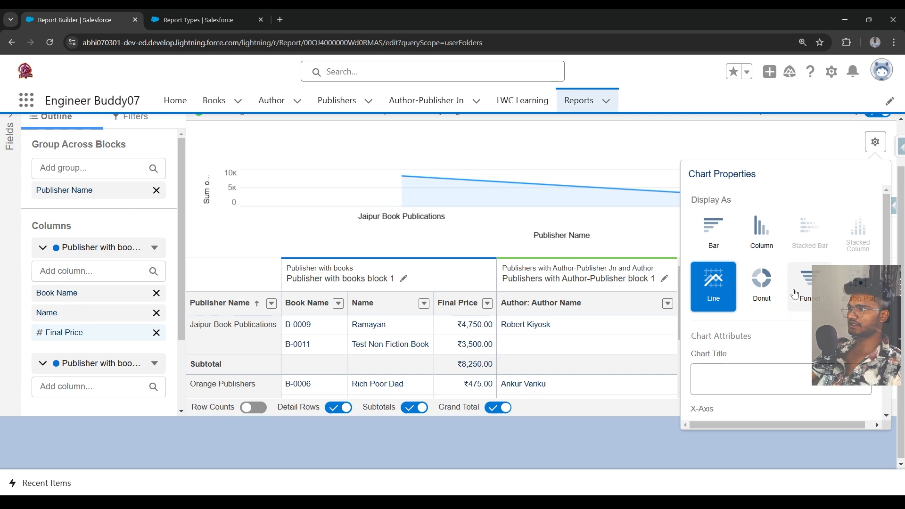
left_click(762, 284)
left_click(800, 294)
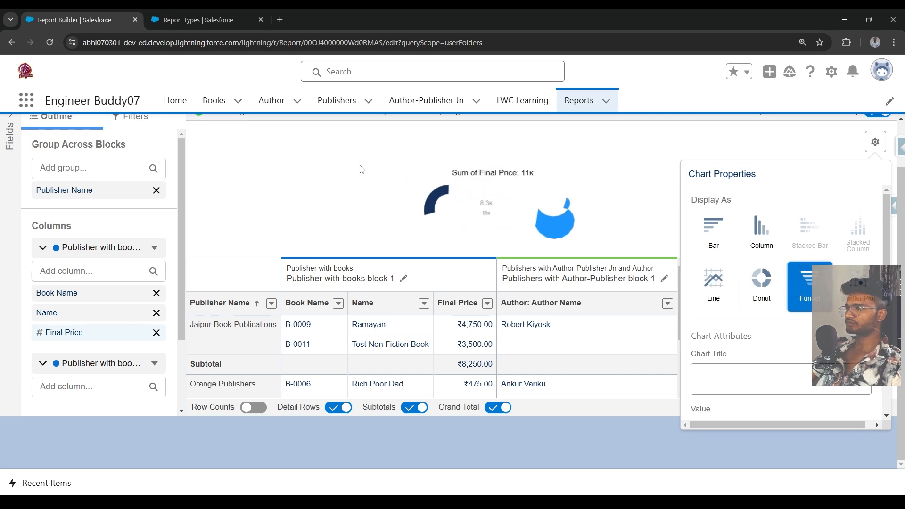
left_click(631, 194)
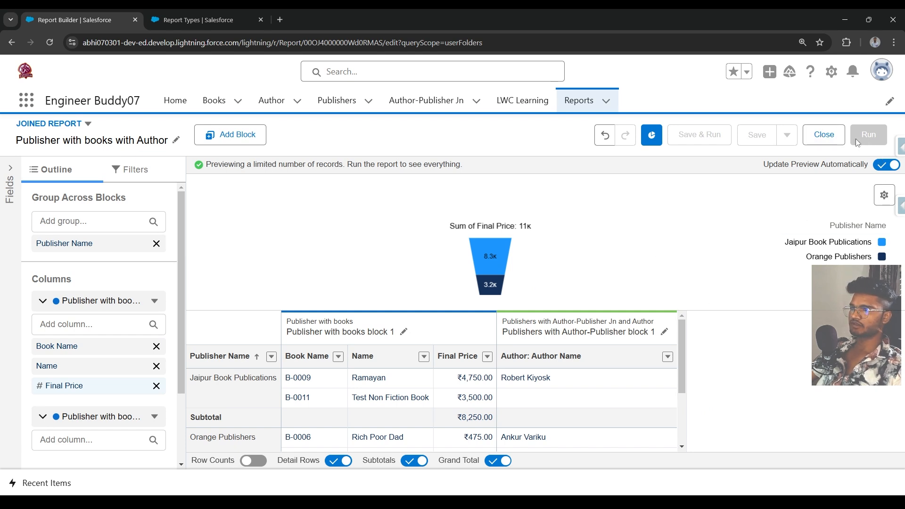
- Sort the Publisher with books block by Book Name in ascending order
left_click(324, 366)
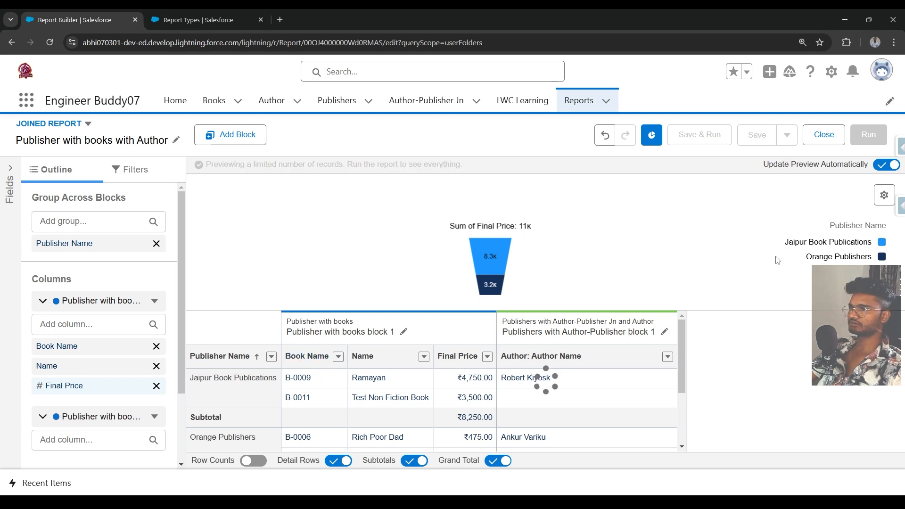
- Switch the chart type to Column and remove the chart from the report
left_click(883, 195)
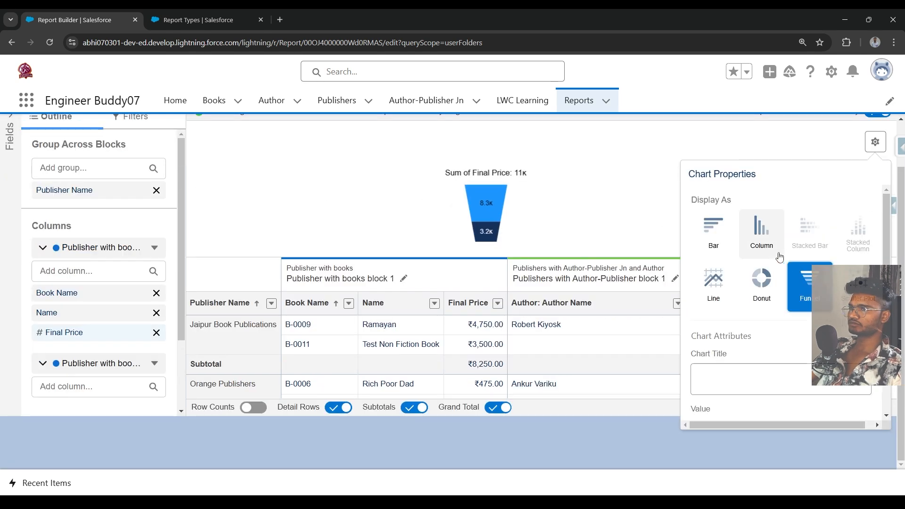
left_click(765, 238)
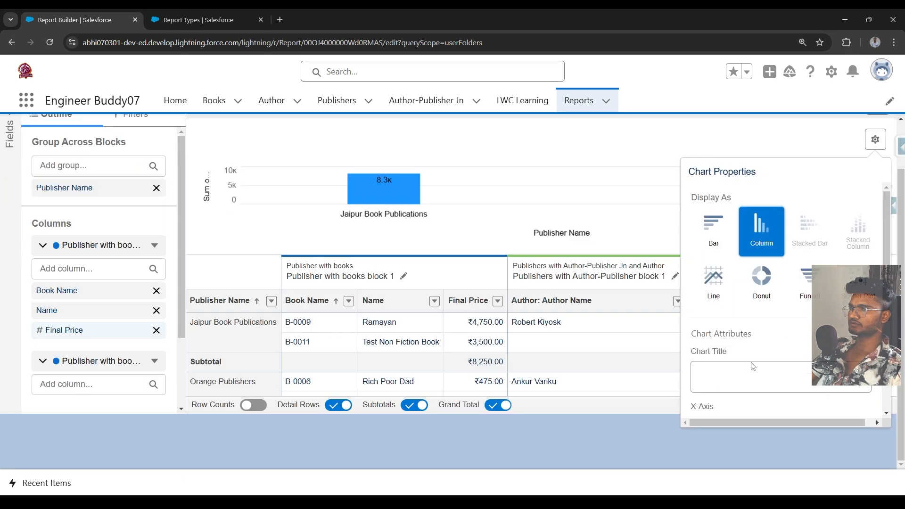
scroll(752, 366, "down", 3)
left_click(758, 399)
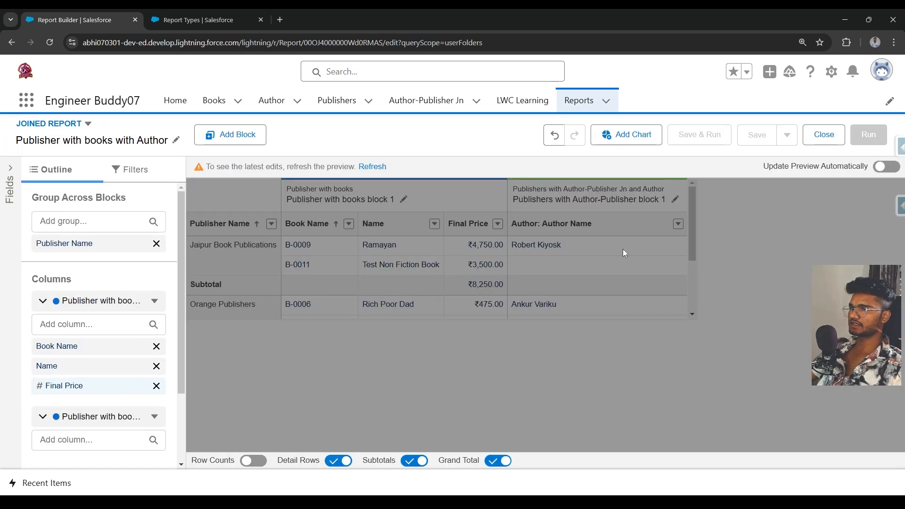
- Show the joined report's filters and refresh the report preview
left_click(130, 169)
left_click(372, 167)
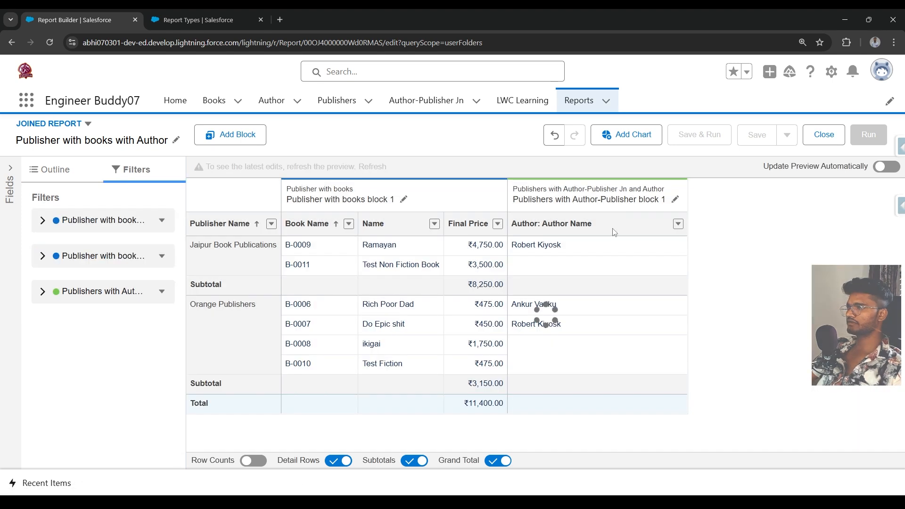
- Turn on automatic preview updates for the joined report and show its list of available fields
left_click(881, 165)
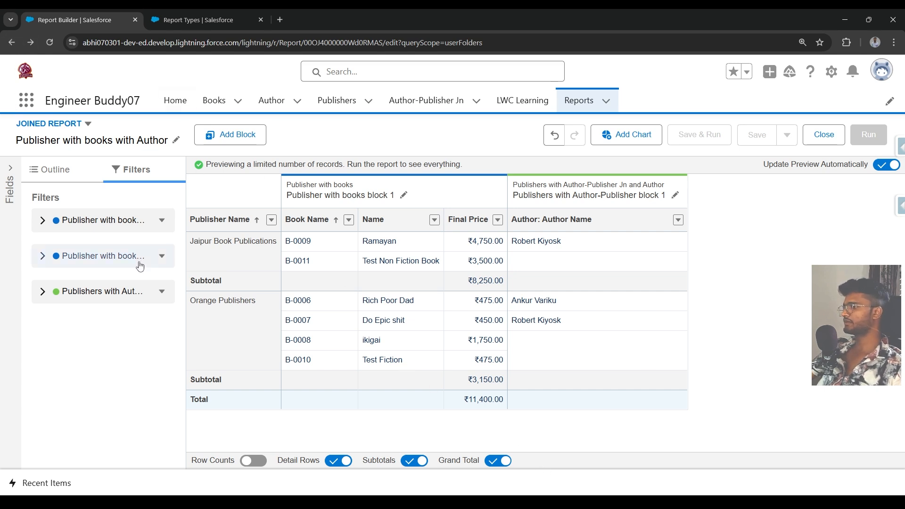
left_click(17, 166)
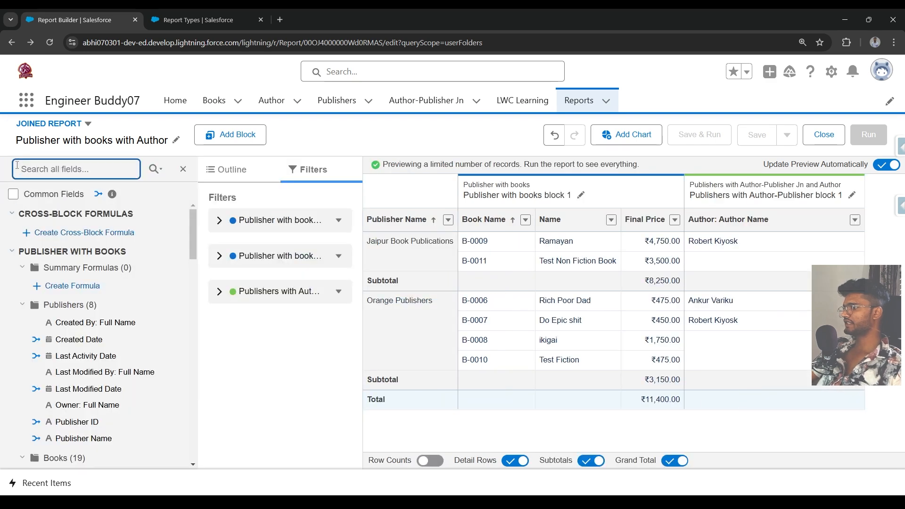
- Read the Bucket Field slide in Google Slides and return to the Author with Books report in Salesforce
key("alt+Tab")
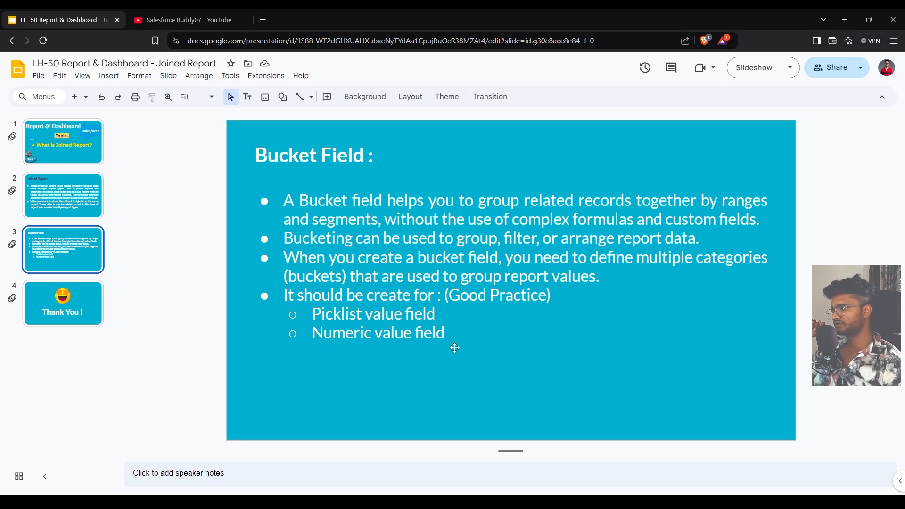
key("alt+Tab")
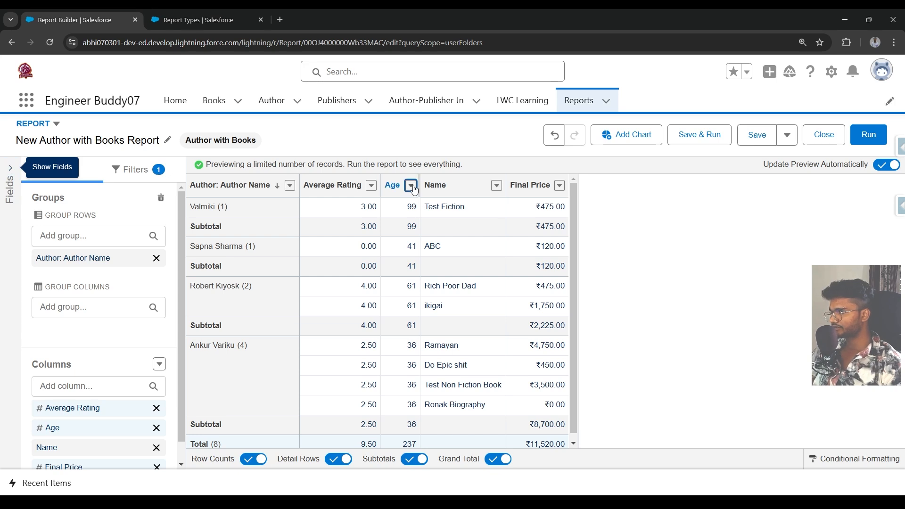
- Bucket the Age column as "Age above 18 top 25", with "equal or below18 Age" for values up to 18 and "above 18" for the rest
left_click(411, 187)
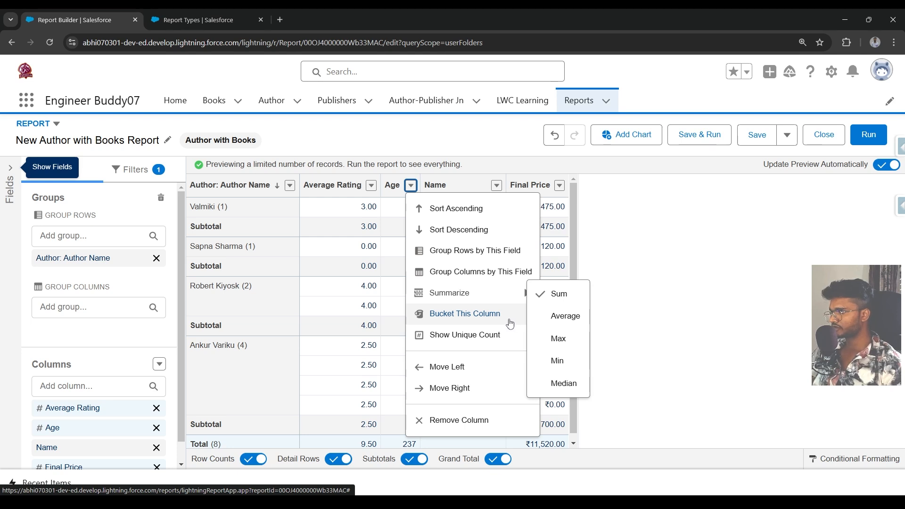
left_click(510, 324)
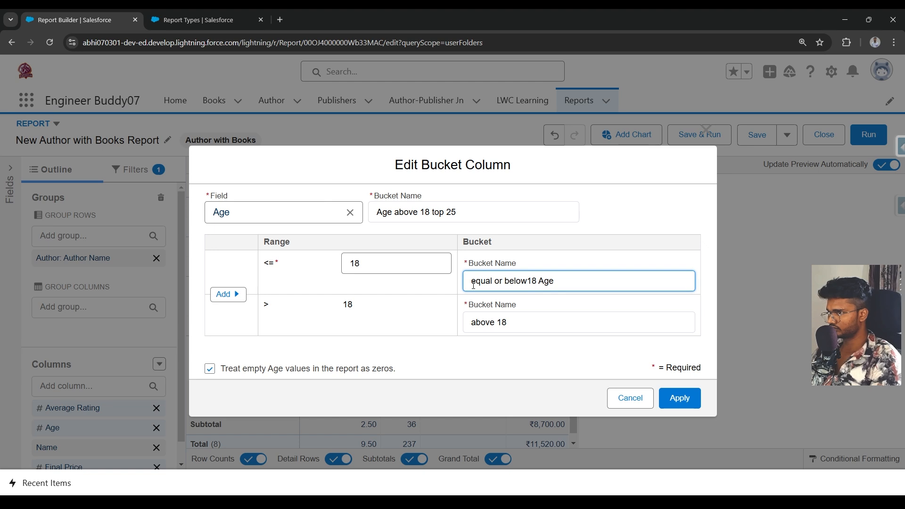
left_click(661, 405)
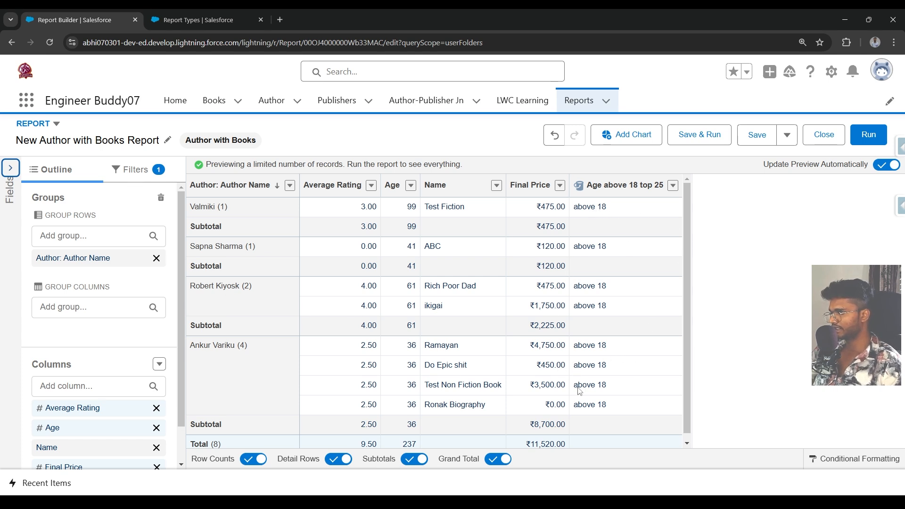
scroll(615, 370, "down", 1)
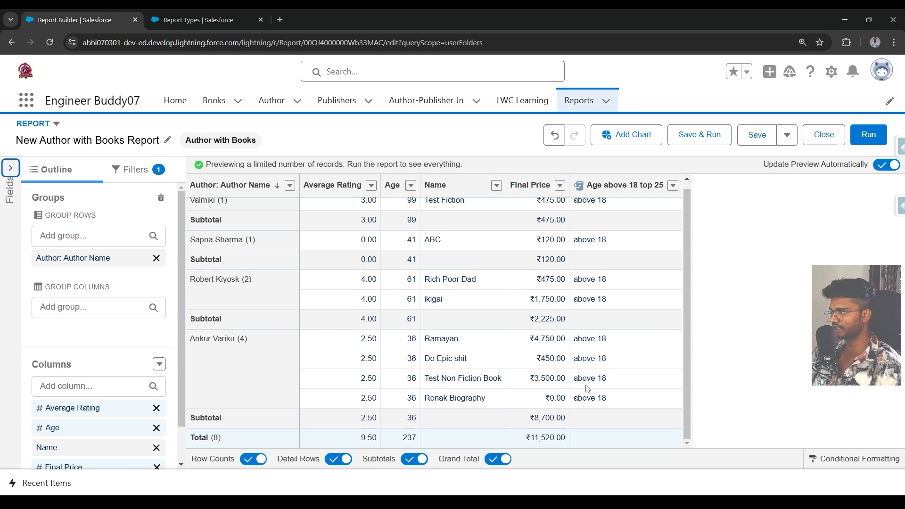
scroll(617, 245, "up", 1)
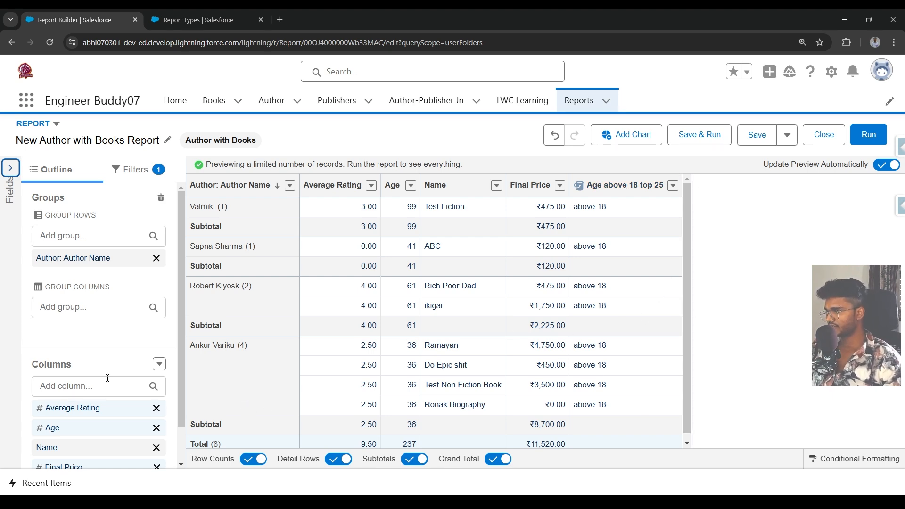
scroll(446, 287, "down", 1)
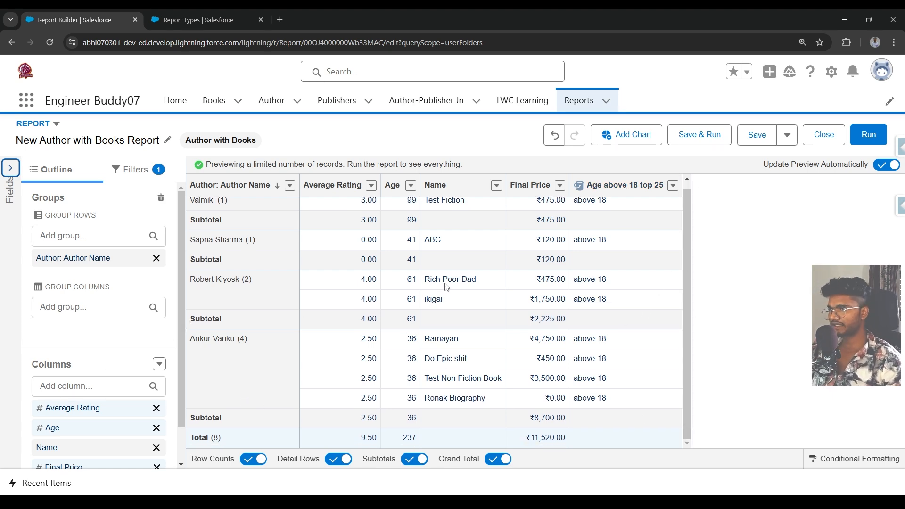
- Close the Report Types setup page and switch to the Bucket Field slide in Google Slides
left_click(186, 20)
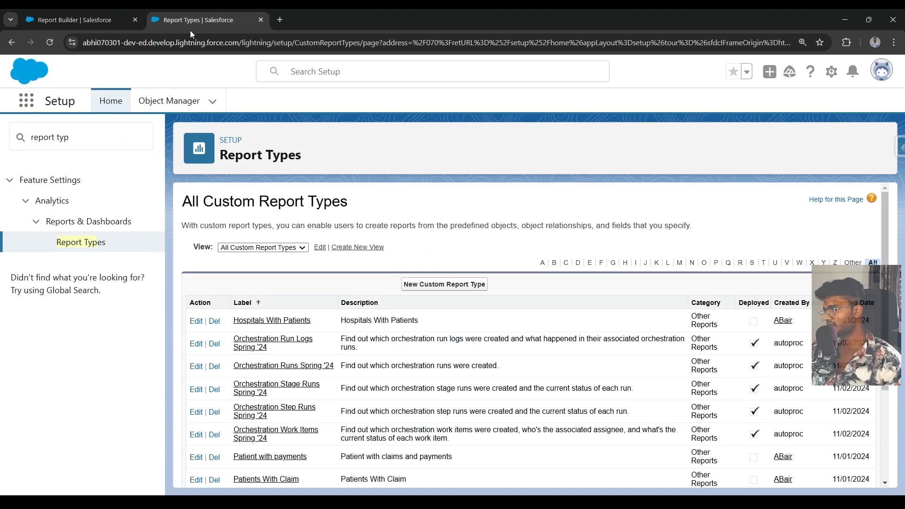
left_click(140, 19)
left_click(260, 20)
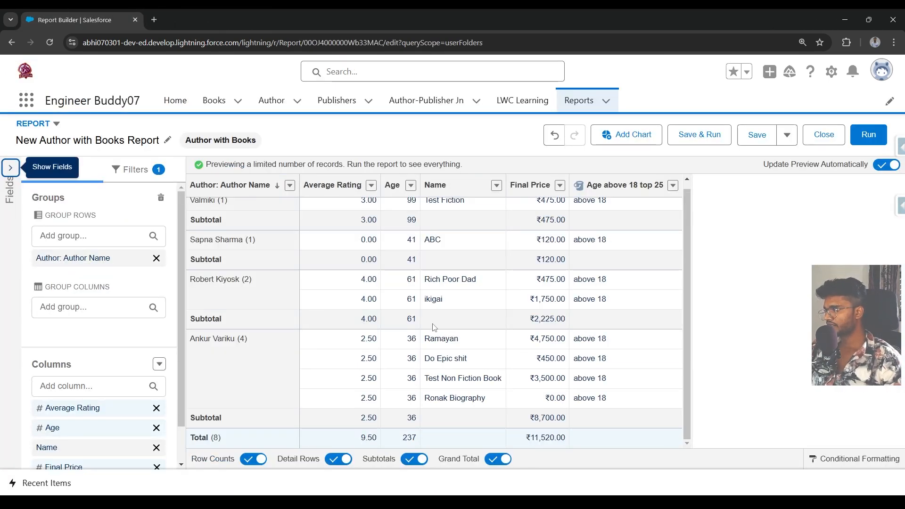
key("alt+Tab")
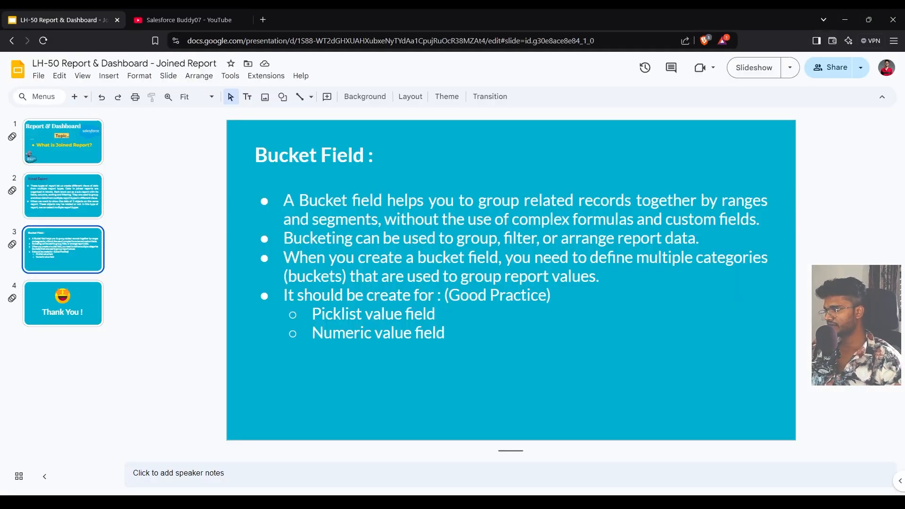